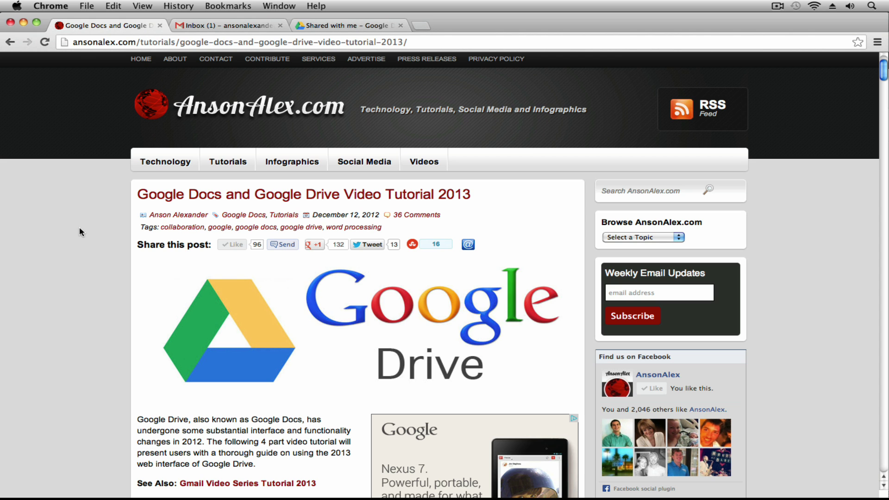
Step: Scroll past the tutorial's chapter videos, then go to the 'Shared with me – Google Drive' tab
scroll(78, 232, down, 1)
scroll(78, 233, down, 10)
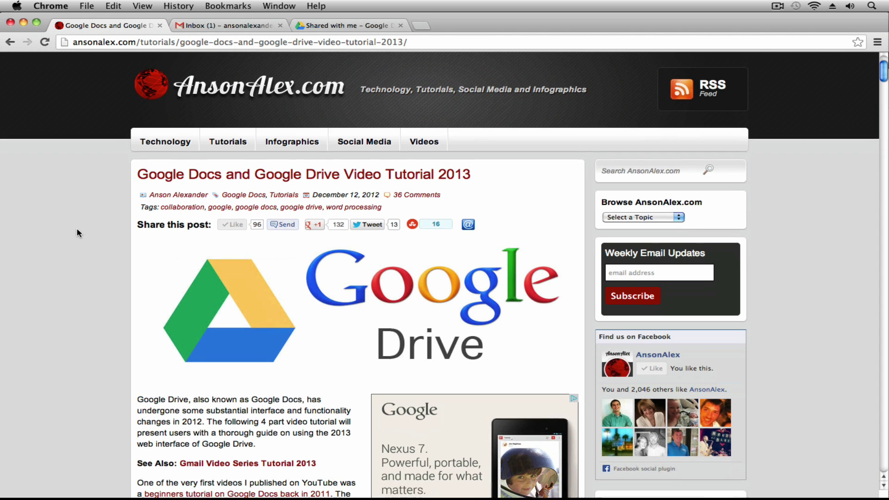
scroll(76, 231, down, 10)
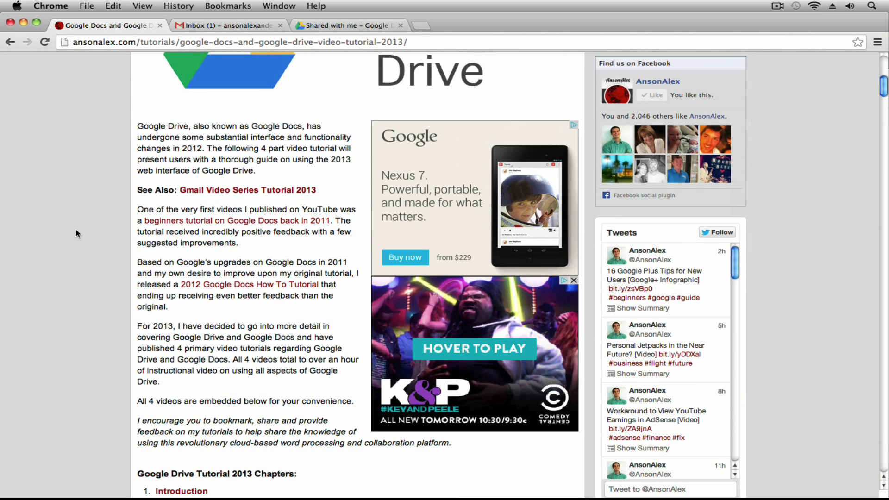
scroll(76, 230, down, 8)
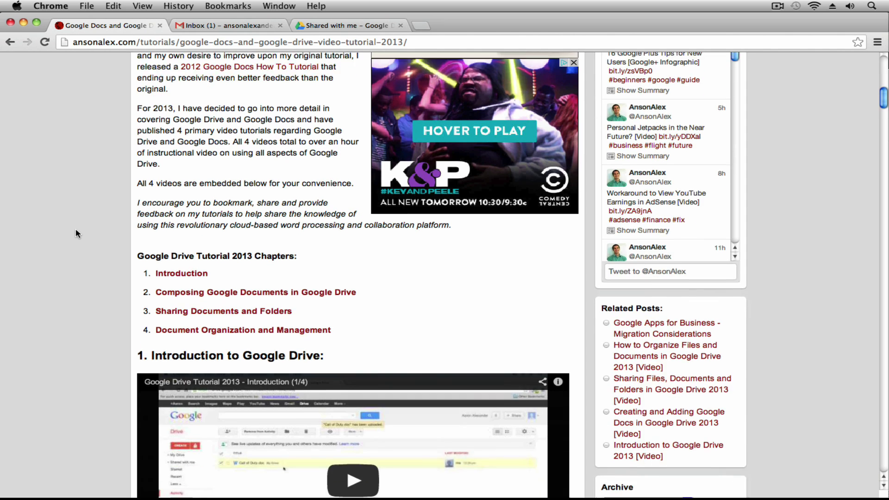
scroll(76, 229, down, 4)
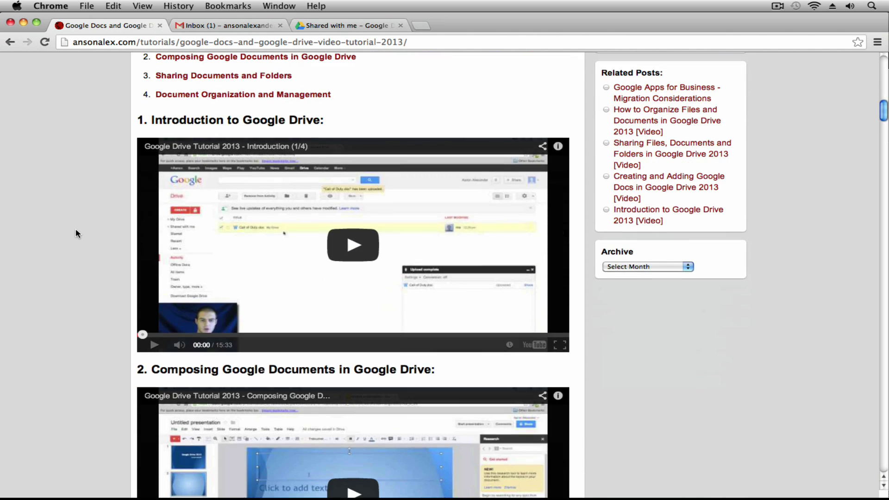
scroll(76, 229, down, 3)
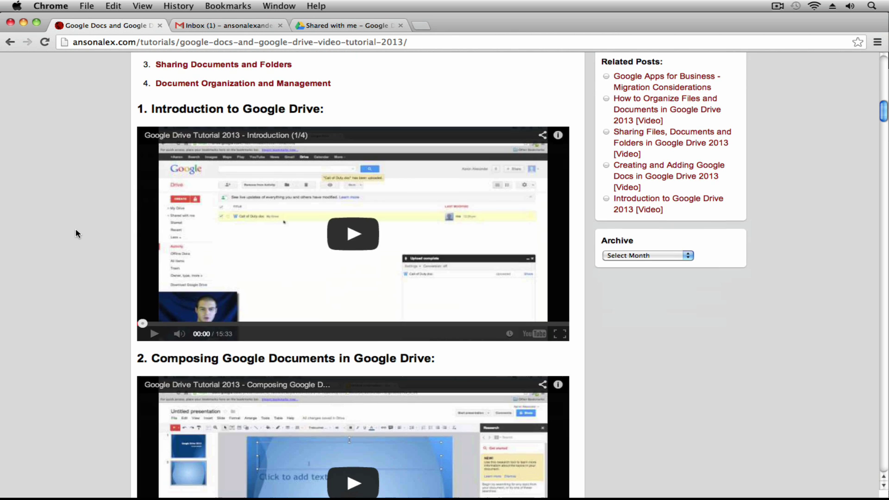
scroll(76, 228, down, 8)
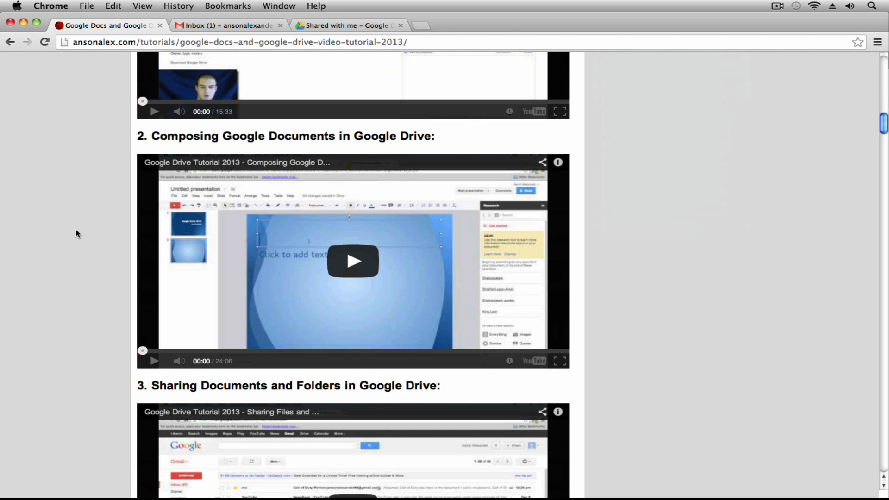
scroll(76, 229, down, 8)
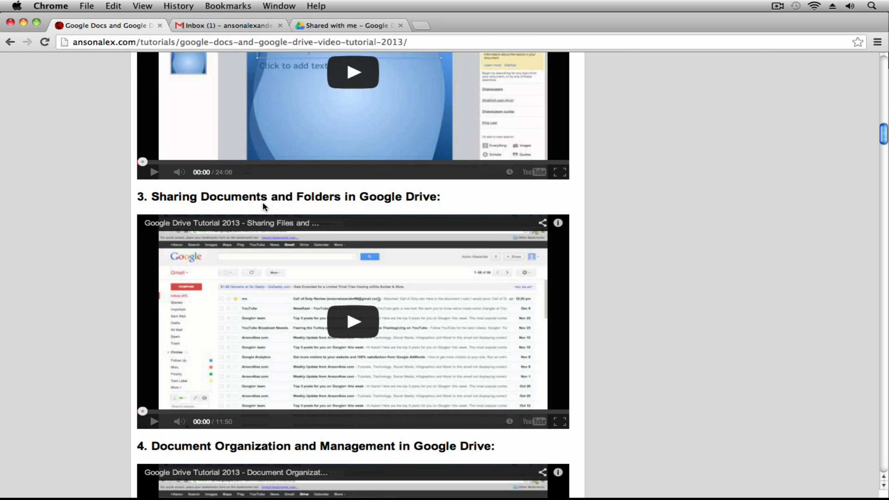
scroll(74, 282, down, 5)
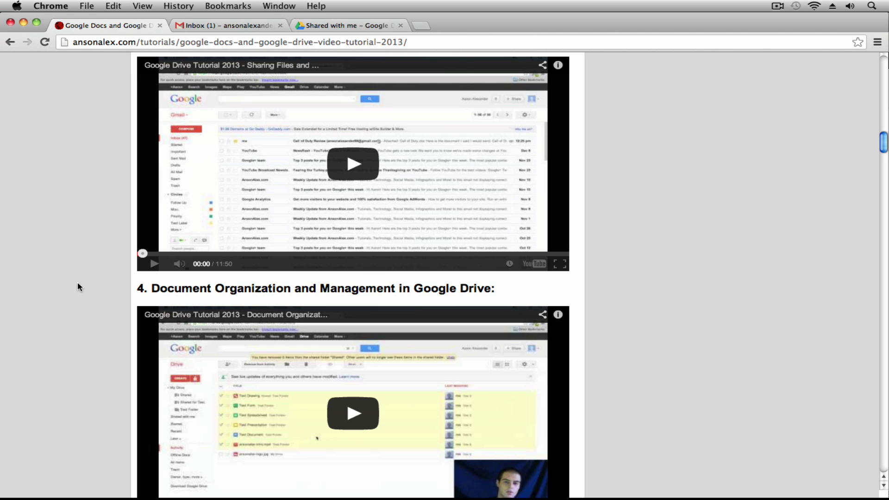
click(348, 26)
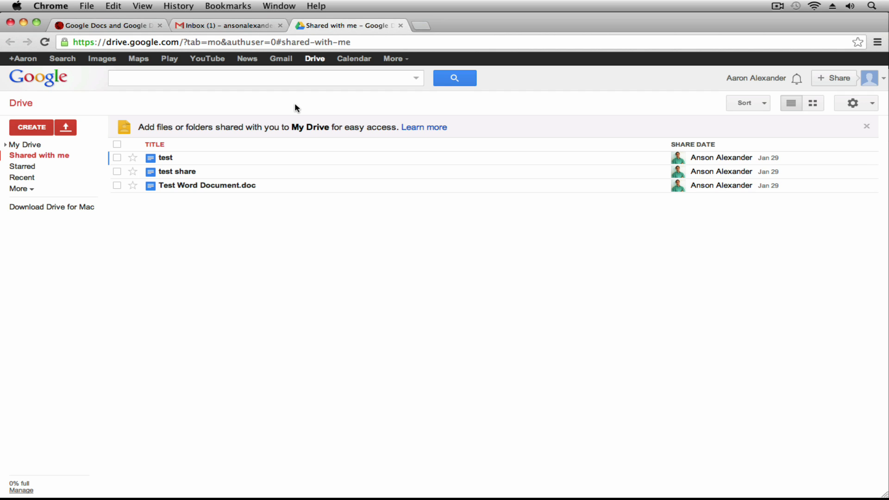
Step: Show My Drive, listing Test Folder, Gmail Video Series List and the other files
click(35, 145)
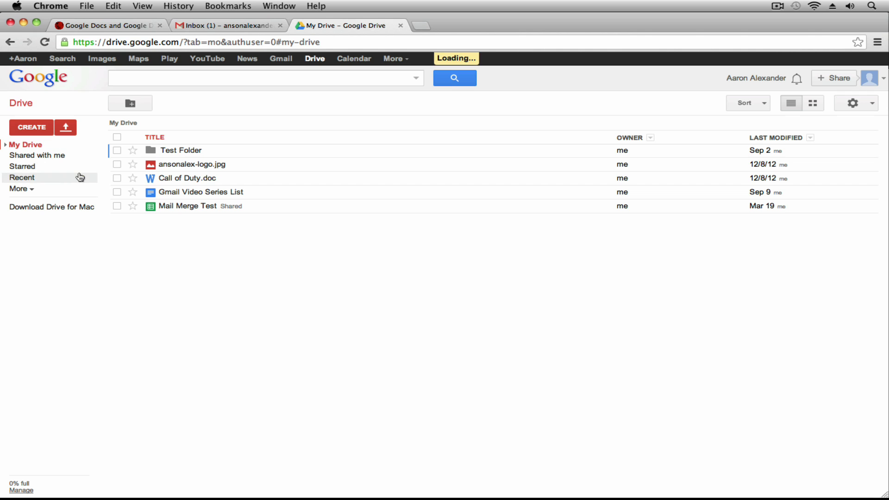
Step: Open Share settings for Gmail Video Series List, confirming it is private with you as owner
right_click(258, 198)
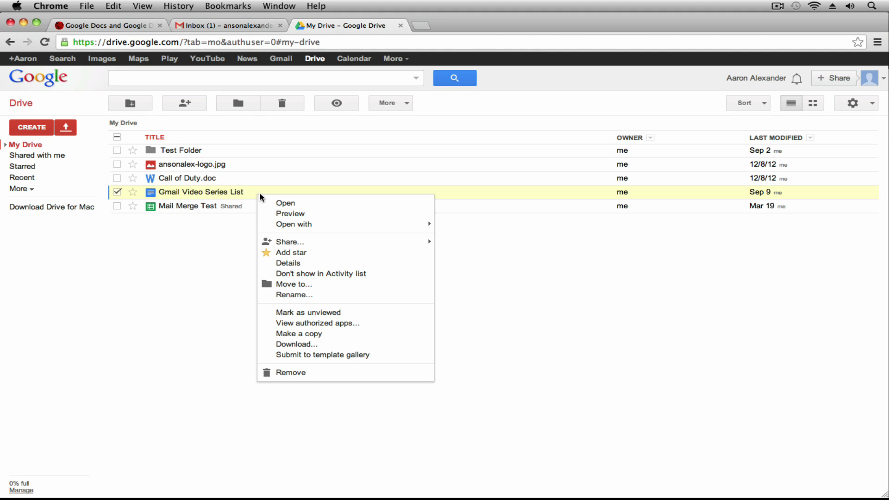
mouse_move(299, 243)
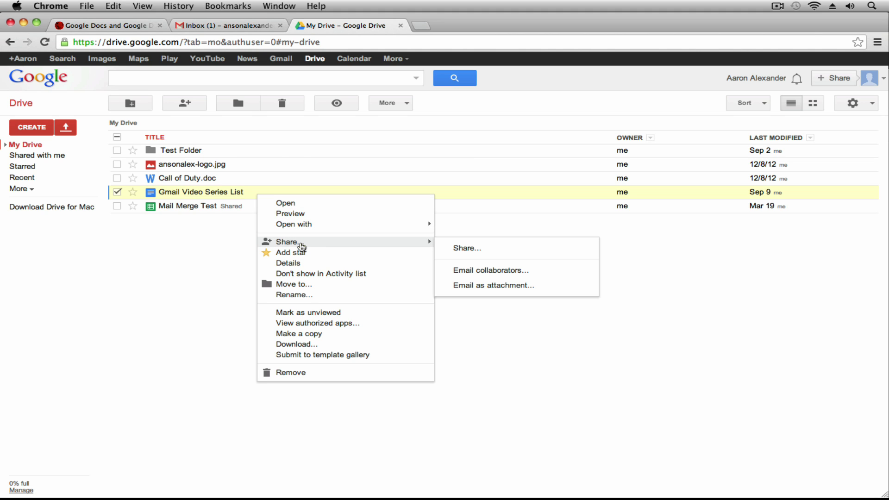
click(468, 250)
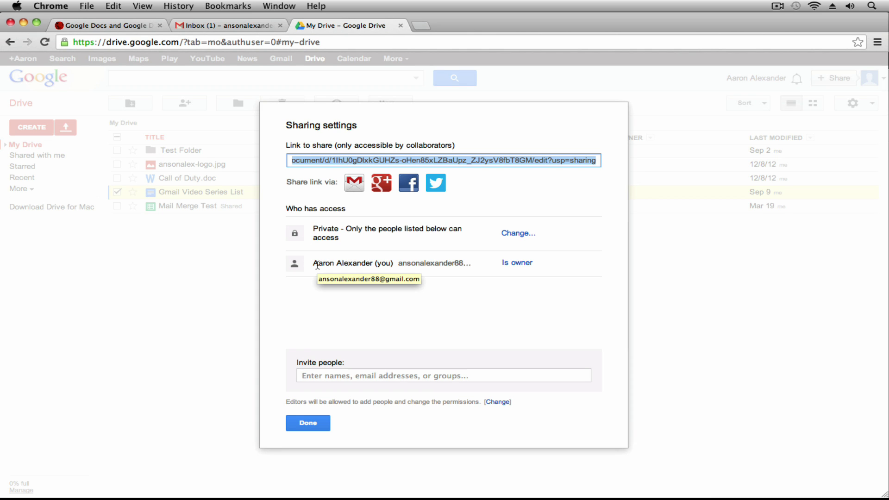
drag(292, 267, 537, 267)
click(554, 259)
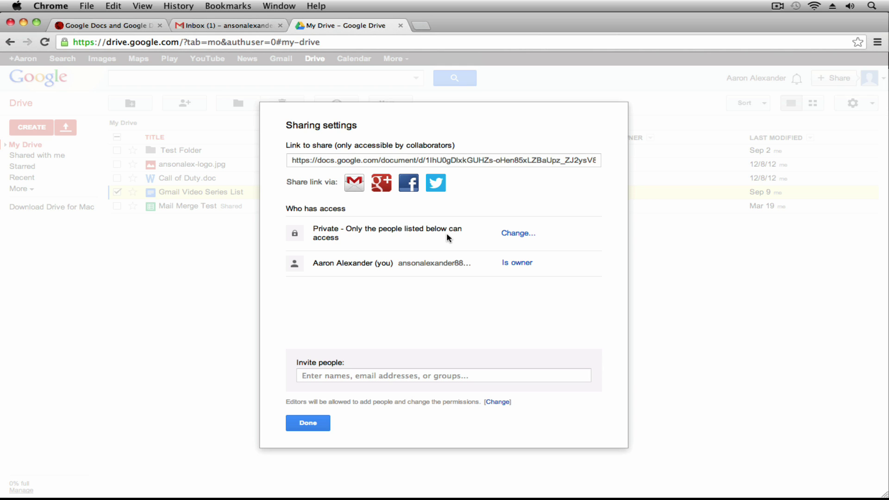
Step: Switch the document's visibility from Private to 'Anyone with the link', keeping Can view access
click(513, 234)
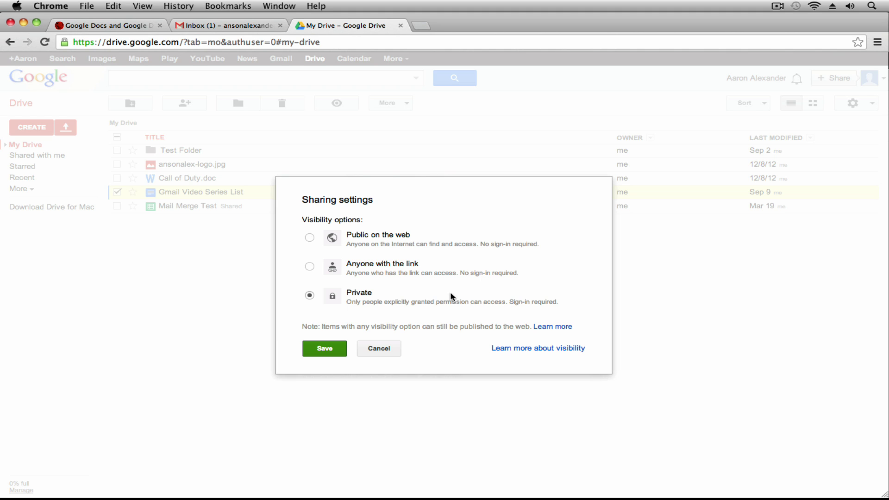
click(309, 267)
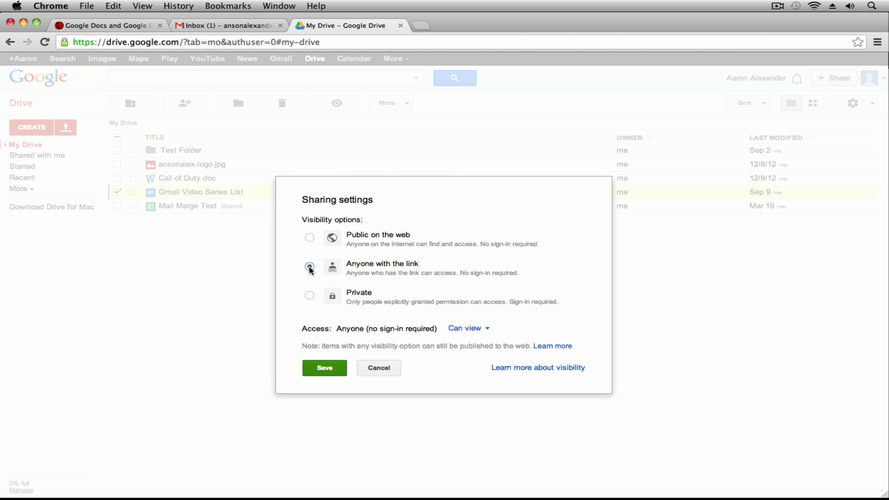
click(309, 267)
click(487, 330)
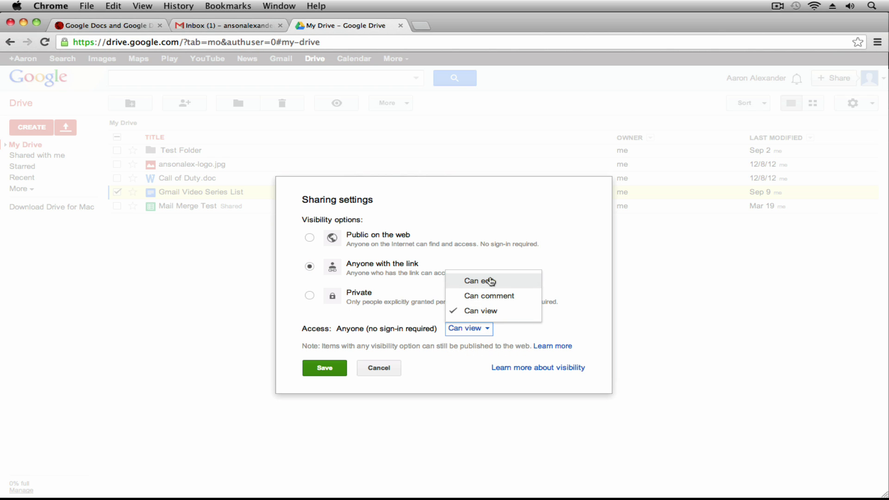
Step: Set link access to Can edit, then choose 'Public on the web' visibility
click(491, 282)
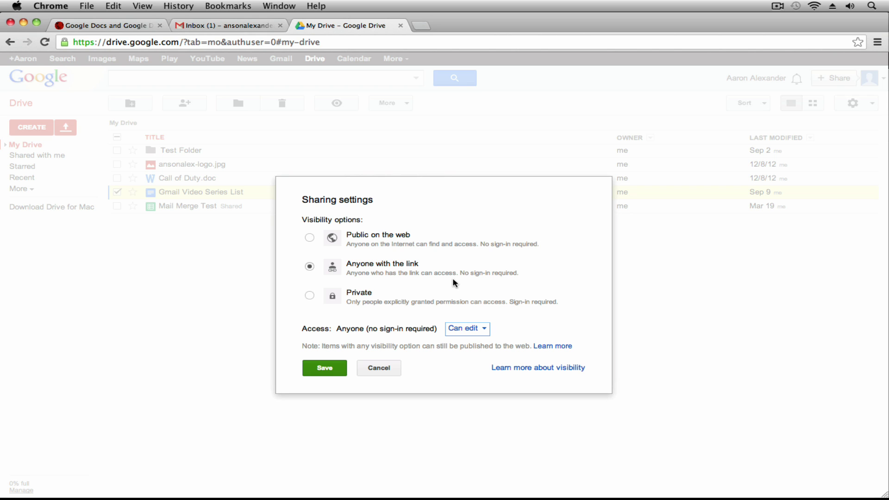
click(308, 238)
Step: Restrict access to Can view and revert visibility to 'Anyone with the link'
click(476, 330)
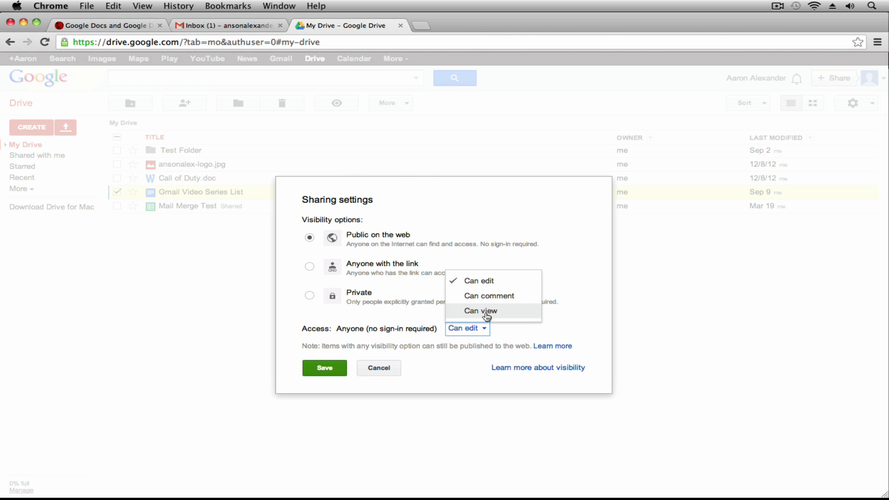
click(559, 324)
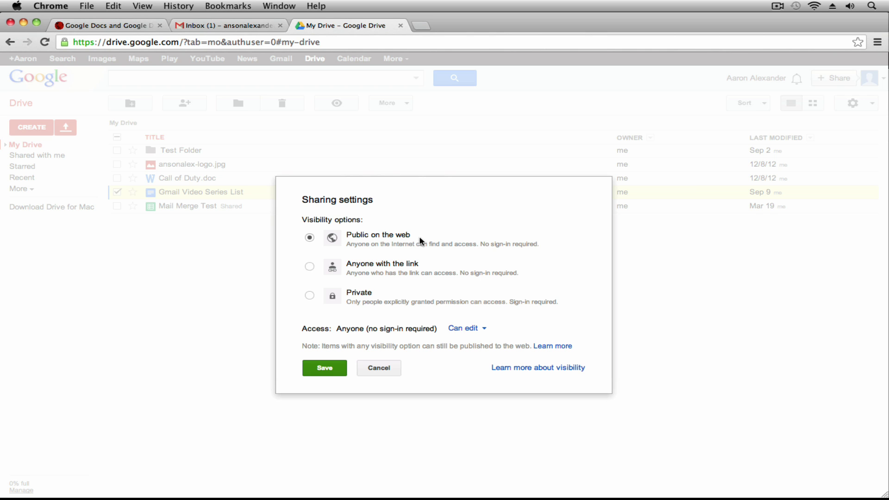
click(469, 331)
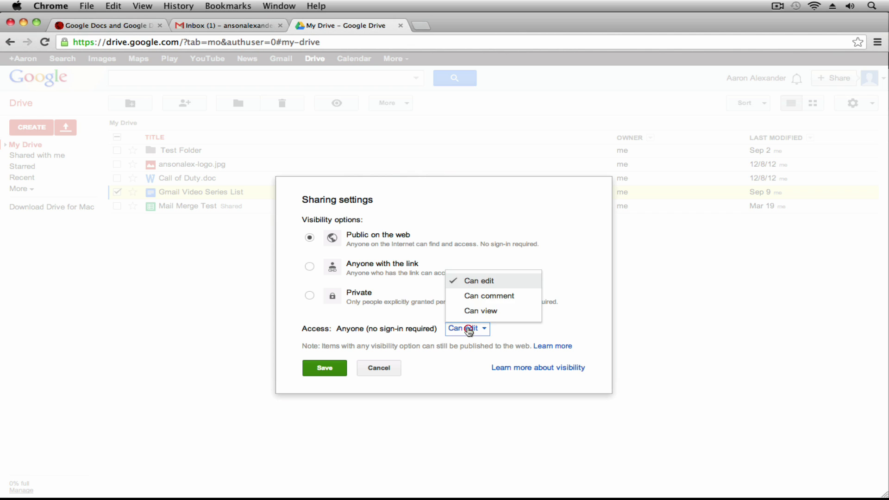
click(478, 310)
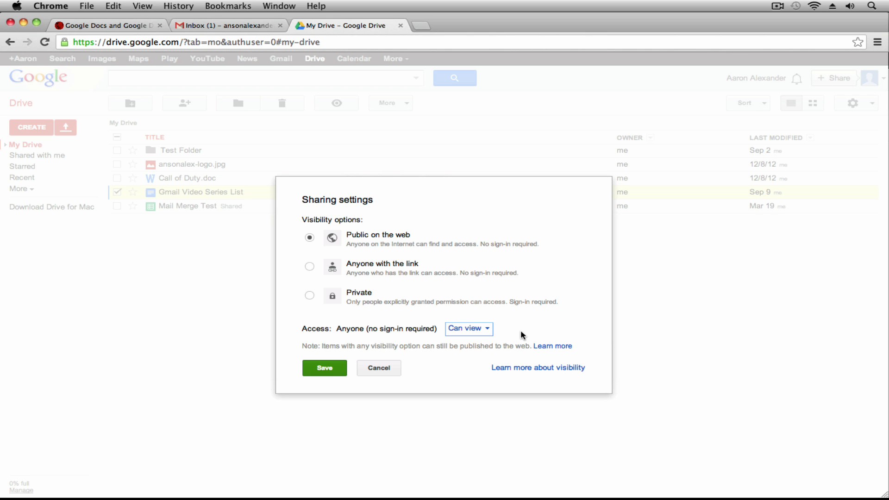
click(309, 267)
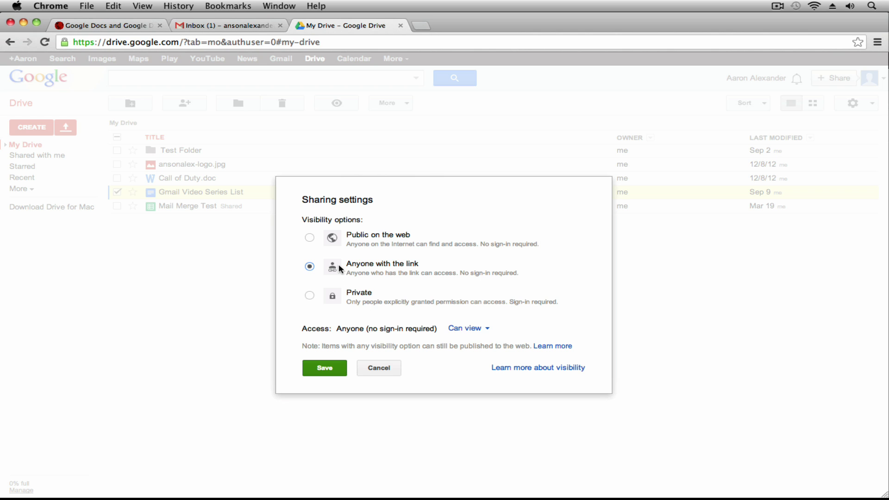
Step: Save Gmail Video Series List's visibility as Anyone with the link, Can view
click(324, 368)
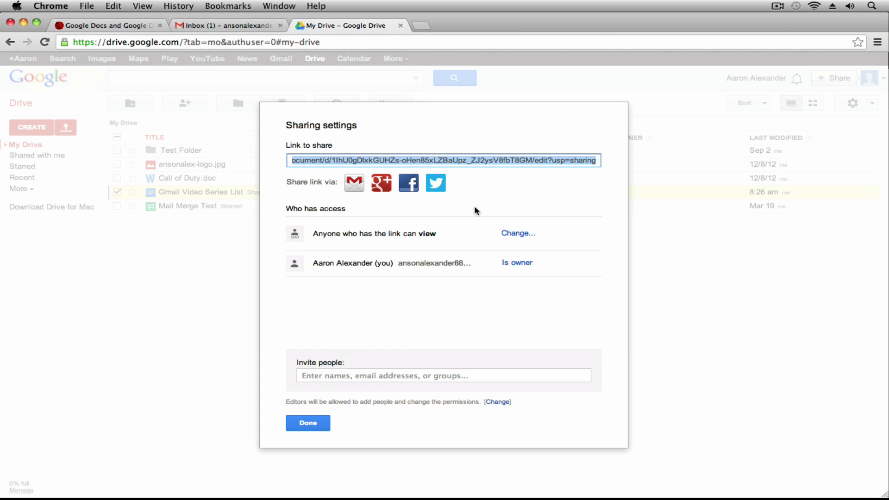
Step: Select the document's Link to share URL and copy it to the clipboard
click(489, 195)
click(396, 157)
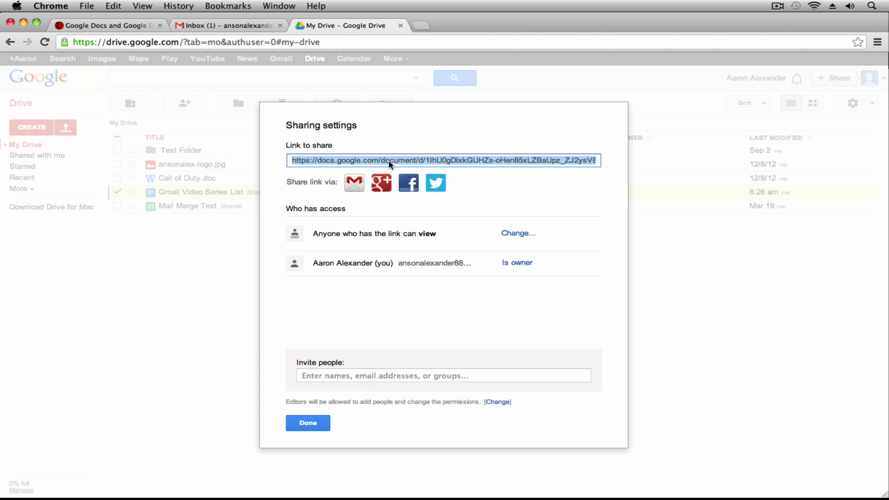
right_click(391, 158)
click(421, 205)
Step: Invite the admin collaborator's e-mail address with Can edit and save sharing
click(428, 375)
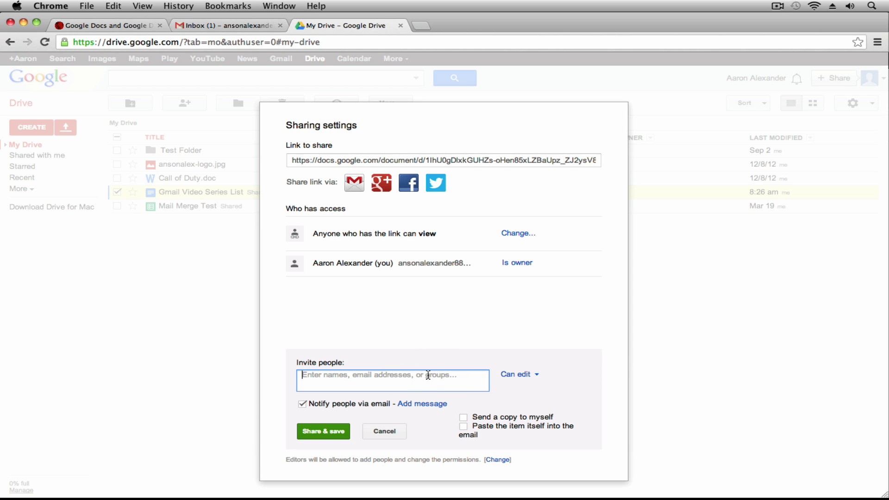
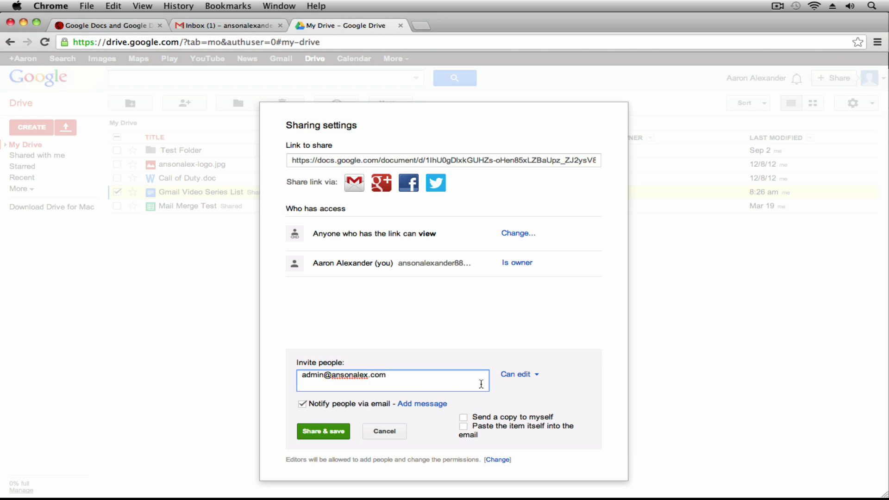
click(334, 431)
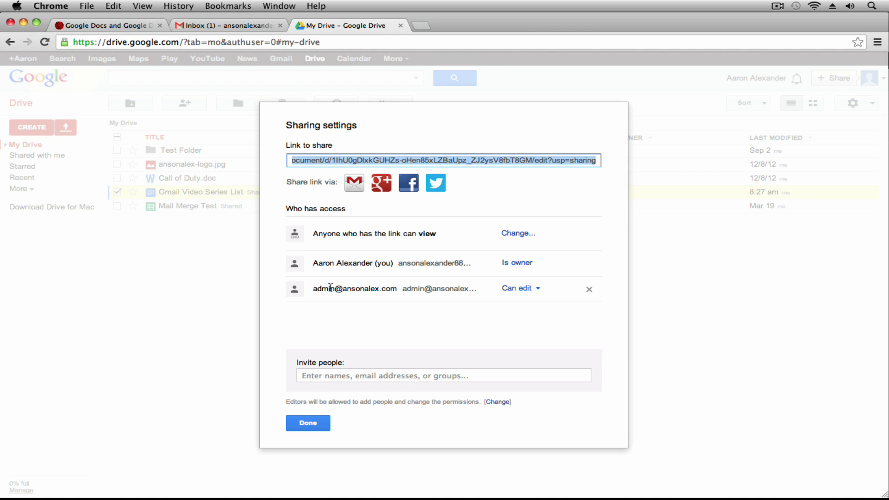
Step: Review the access list and link visibility options unchanged, then close sharing settings
drag(322, 288, 397, 288)
click(452, 304)
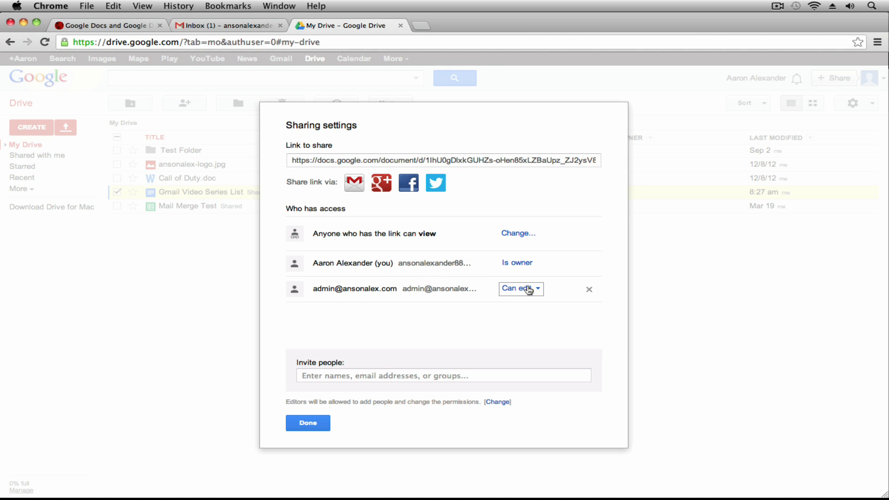
drag(304, 234, 448, 237)
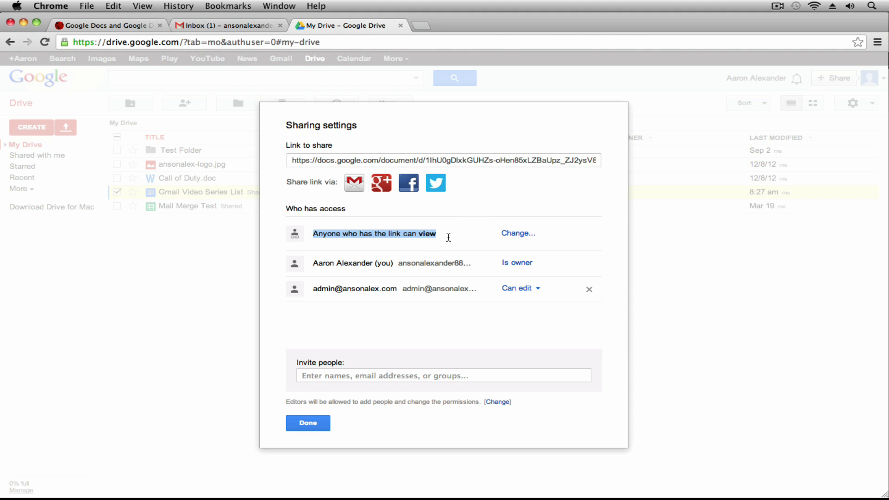
click(521, 235)
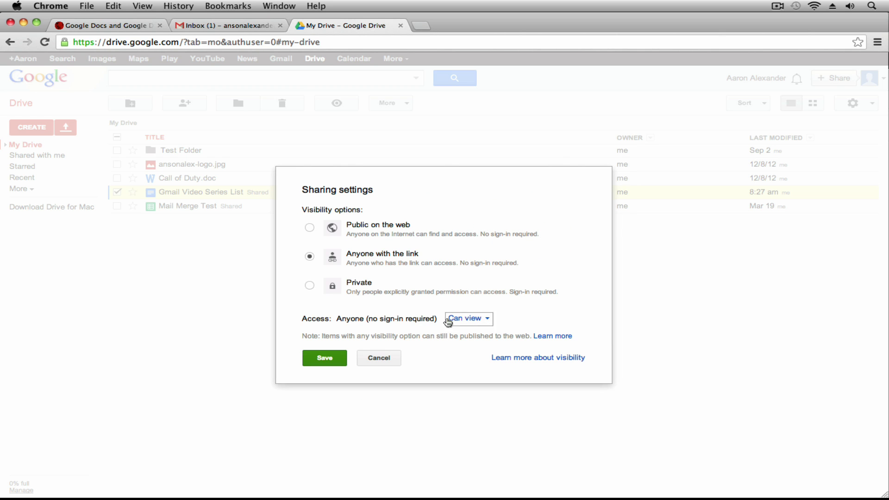
click(378, 358)
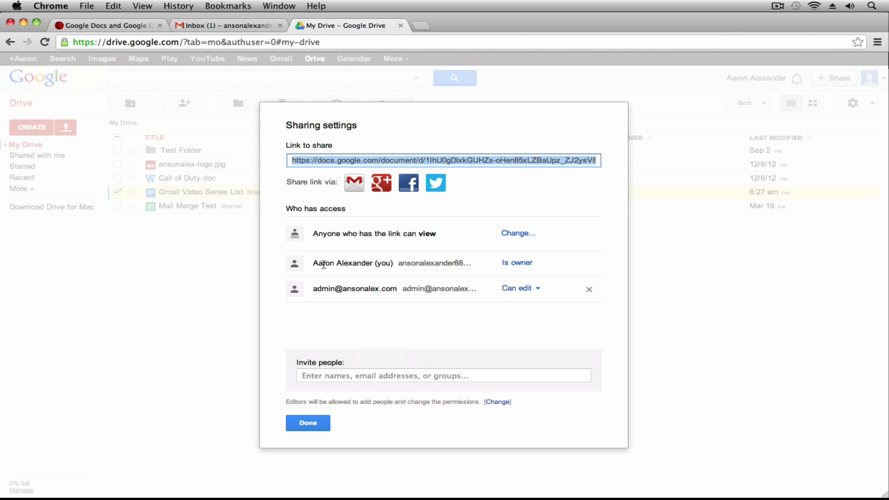
drag(378, 263, 463, 264)
click(443, 345)
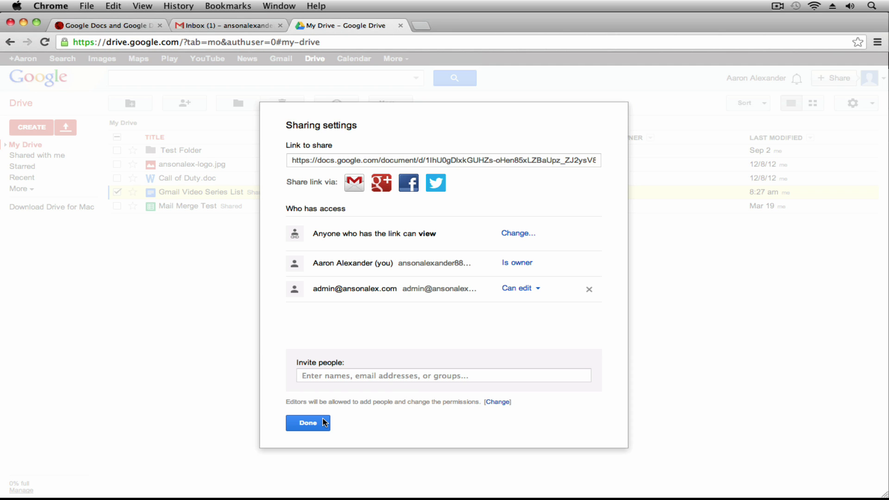
click(325, 423)
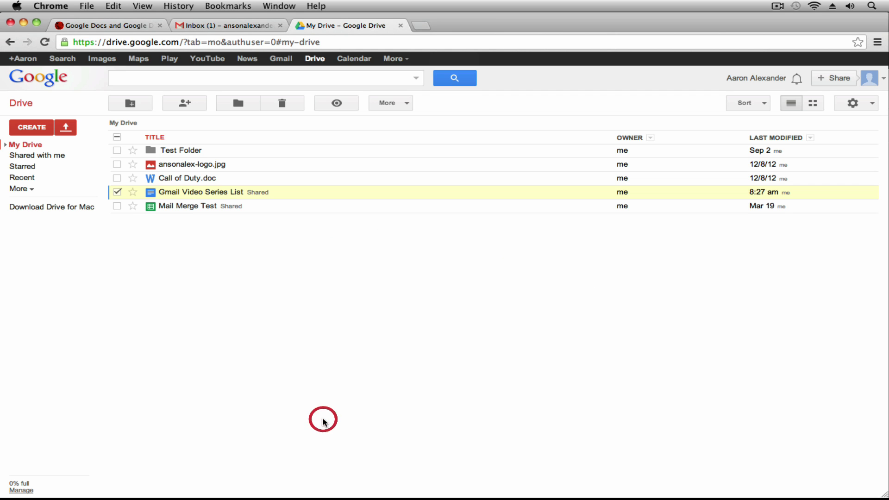
Step: Share Test Folder as Anyone with the link, Can view, and save the setting
click(116, 192)
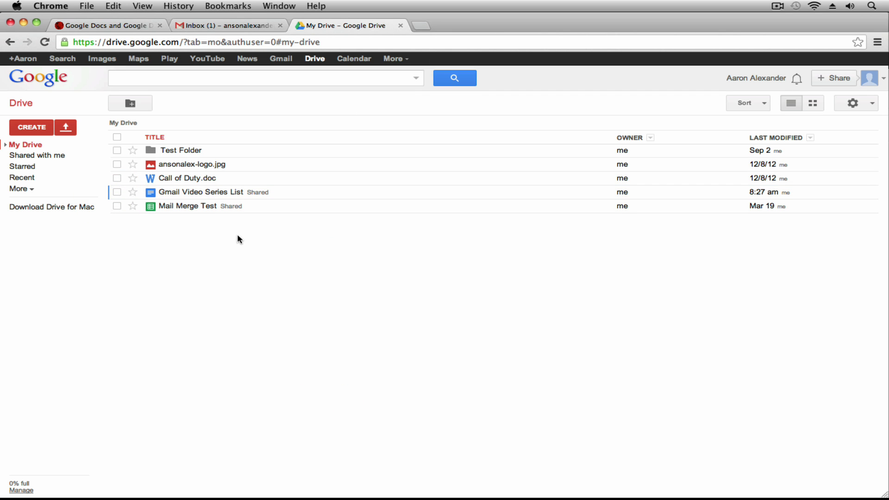
right_click(219, 152)
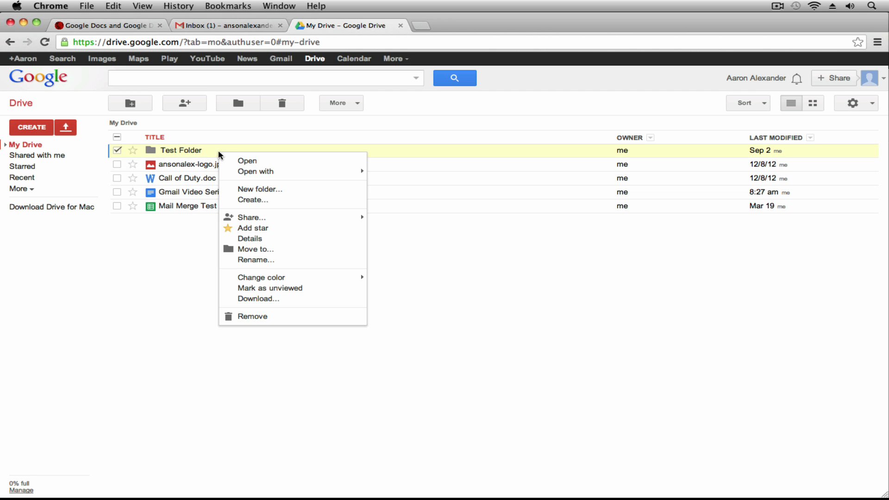
mouse_move(287, 219)
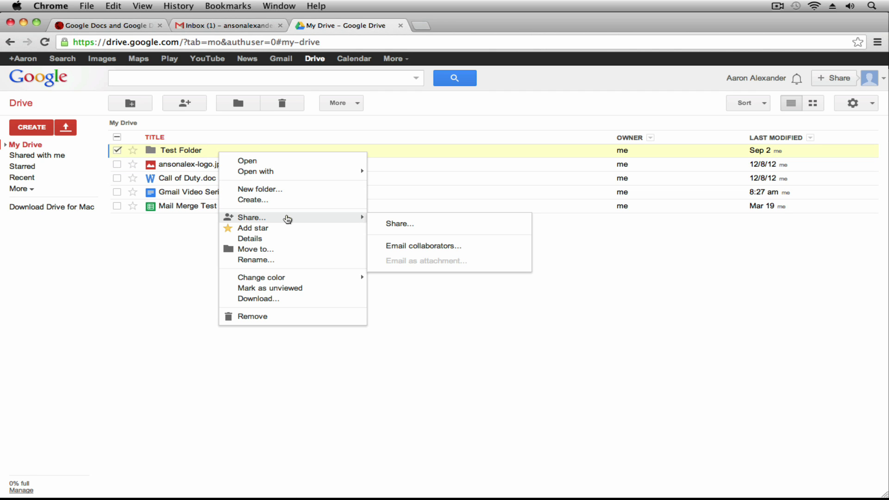
click(392, 225)
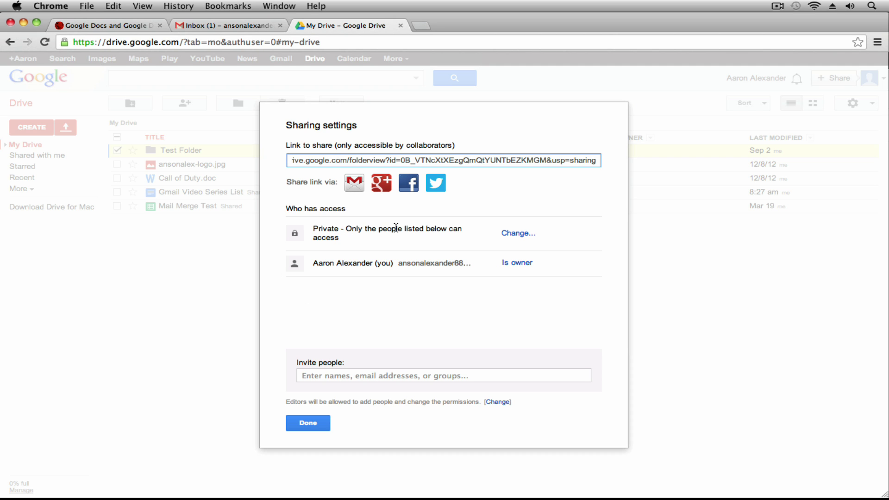
click(510, 233)
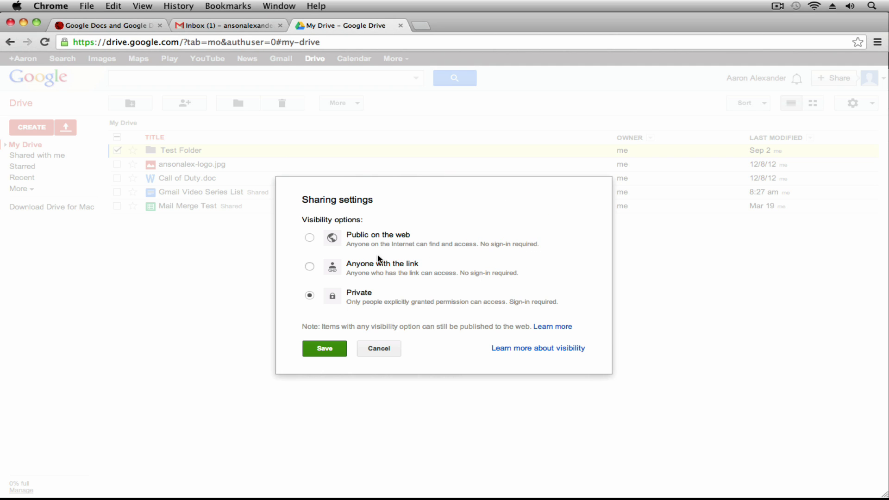
click(308, 268)
click(475, 329)
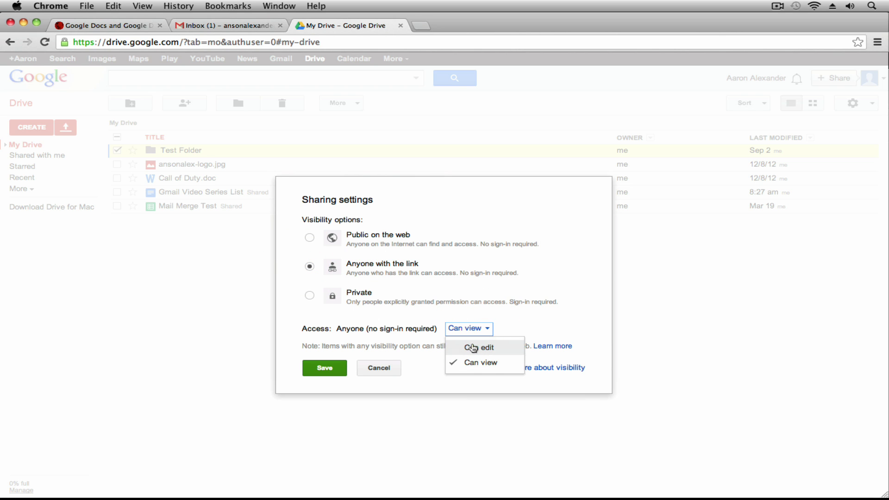
click(448, 362)
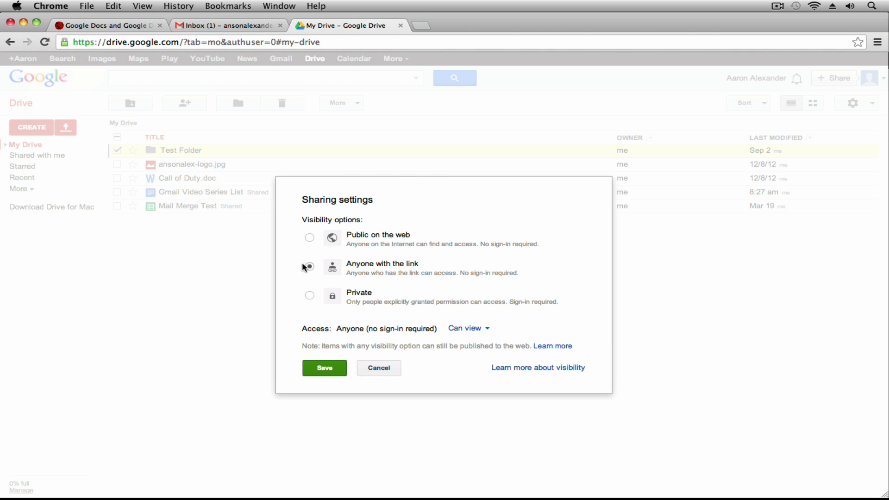
click(325, 368)
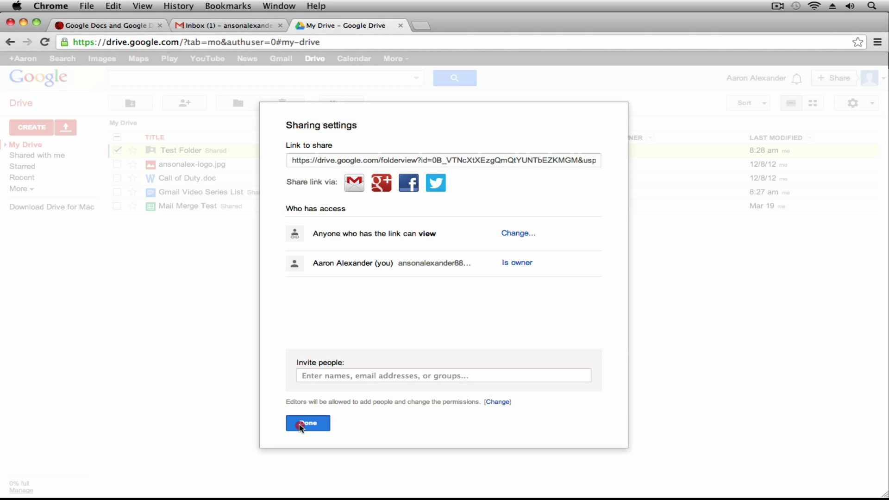
click(300, 424)
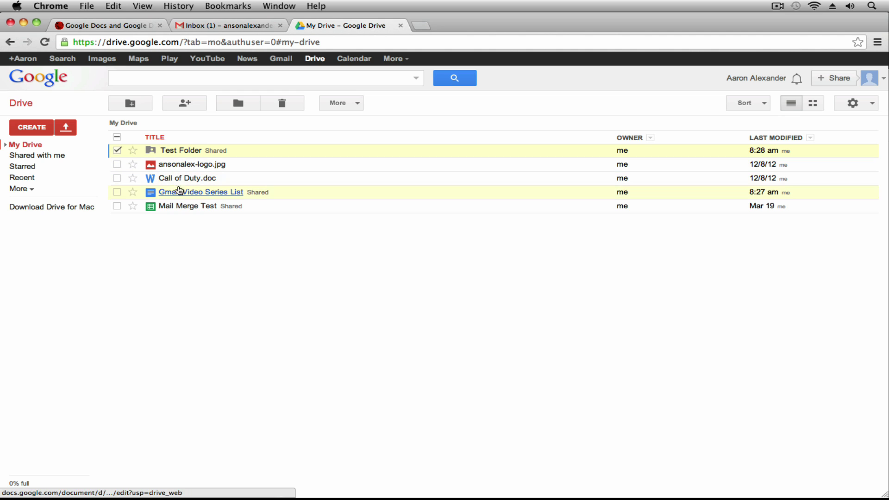
Step: Move Mail Merge Test into Test Folder and confirm its link-viewable sharing
drag(182, 209, 180, 152)
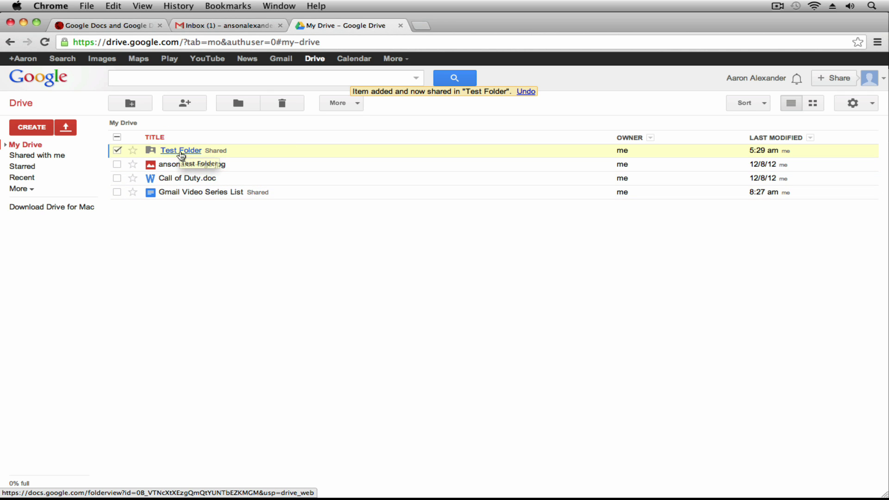
click(182, 151)
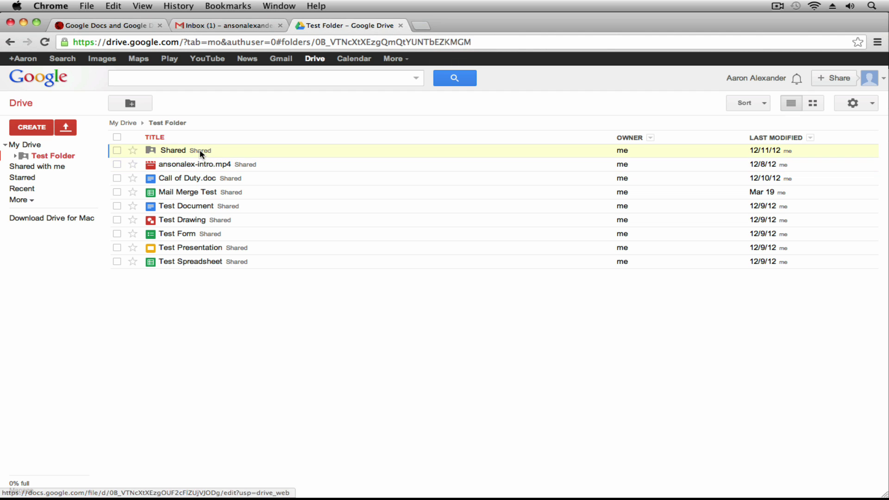
right_click(215, 193)
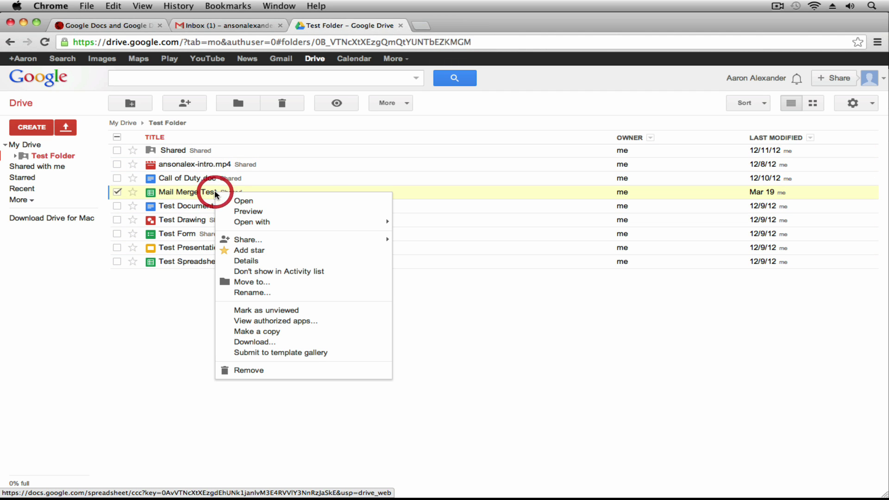
mouse_move(238, 239)
click(423, 247)
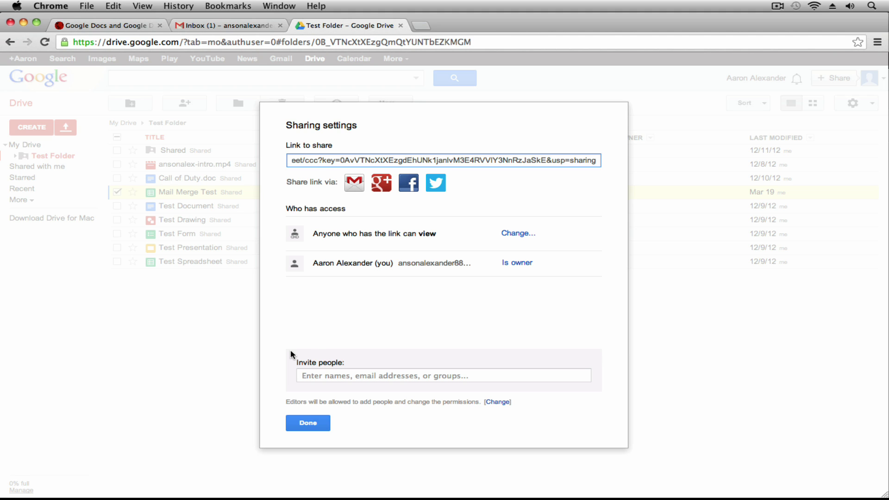
drag(293, 363, 346, 363)
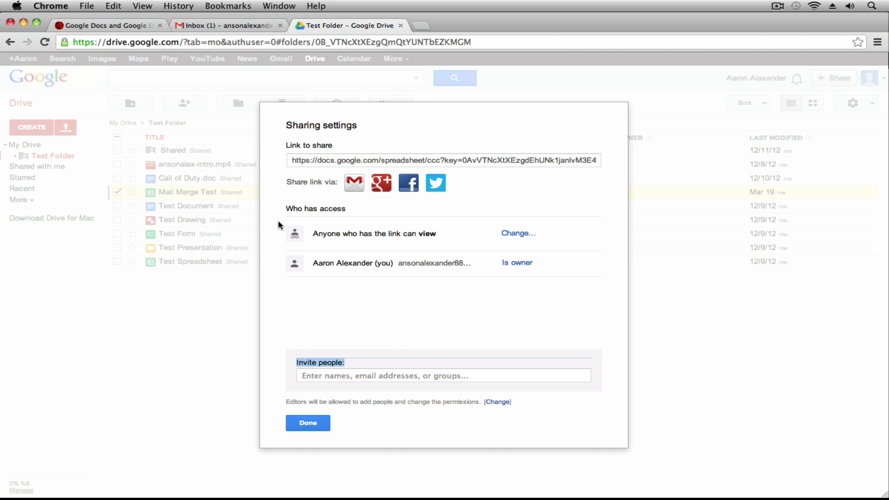
click(308, 422)
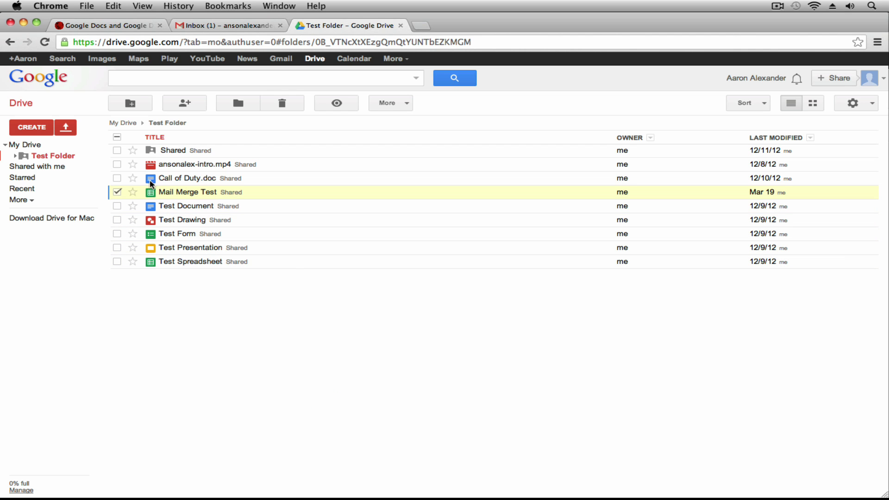
Step: Change Mail Merge Test's visibility to Private and save
right_click(210, 191)
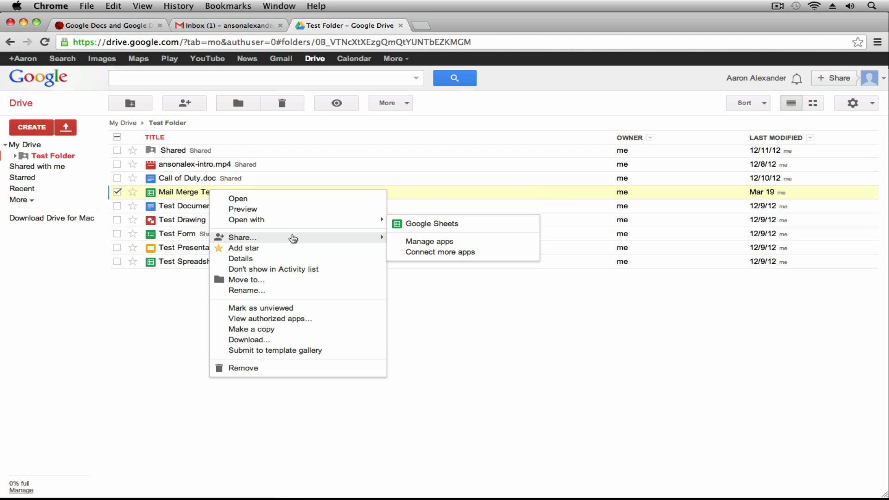
mouse_move(374, 239)
click(411, 243)
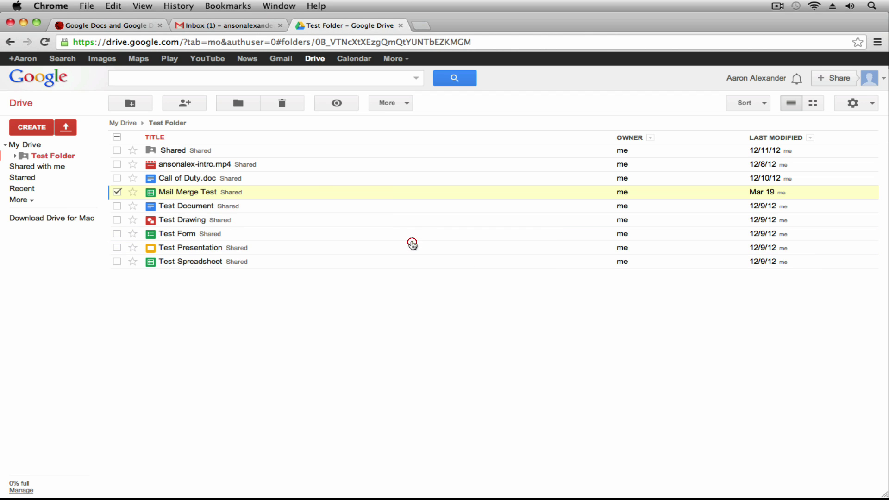
click(528, 234)
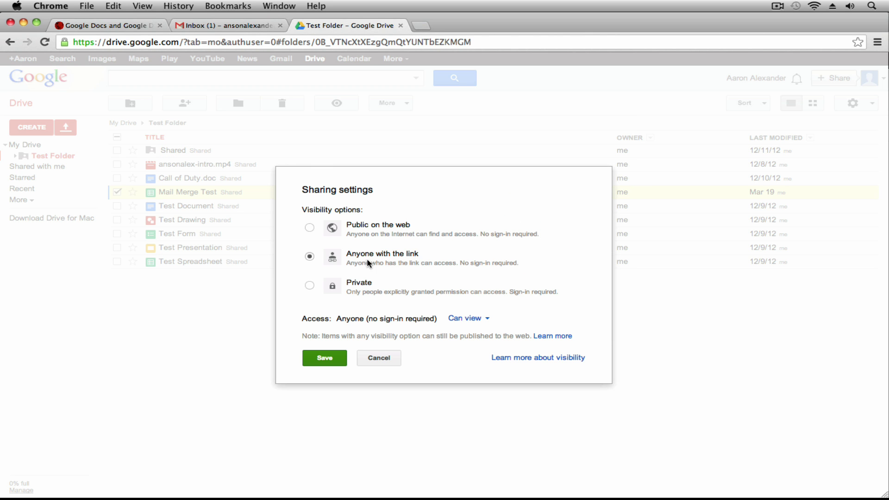
click(309, 288)
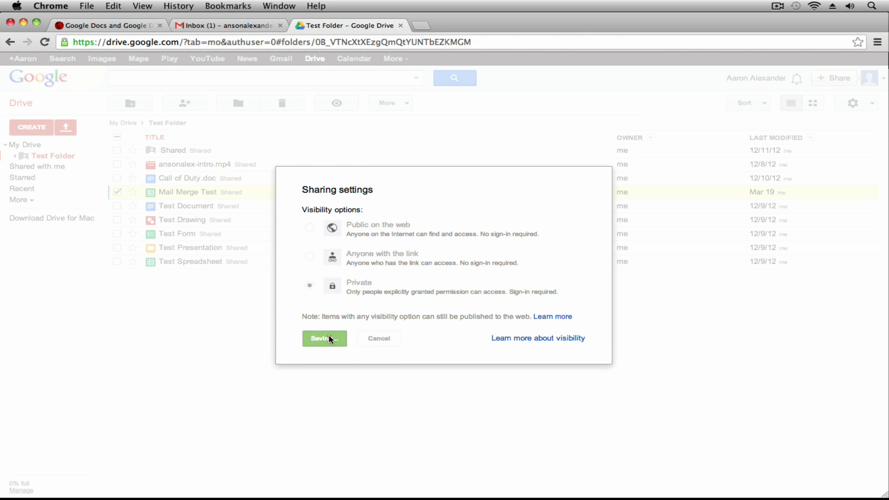
click(321, 338)
click(306, 423)
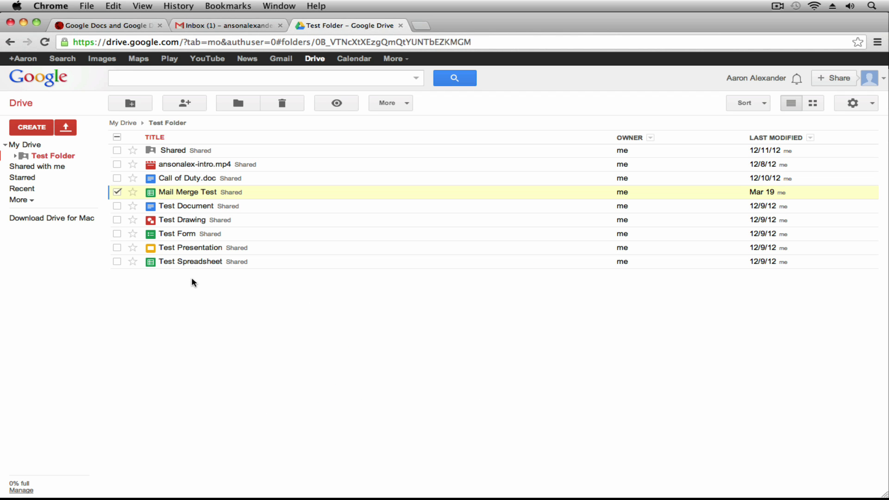
Step: Reopen Mail Merge Test's sharing settings to verify the owner is the only member
right_click(185, 193)
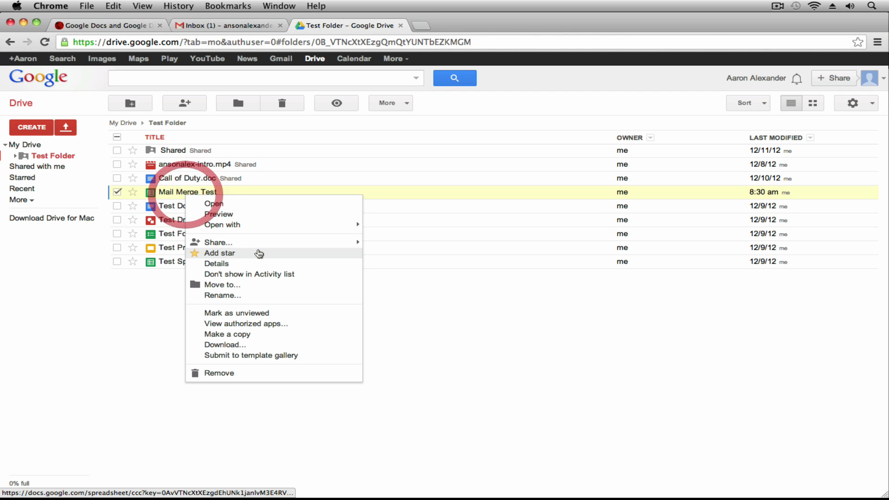
mouse_move(258, 242)
click(372, 253)
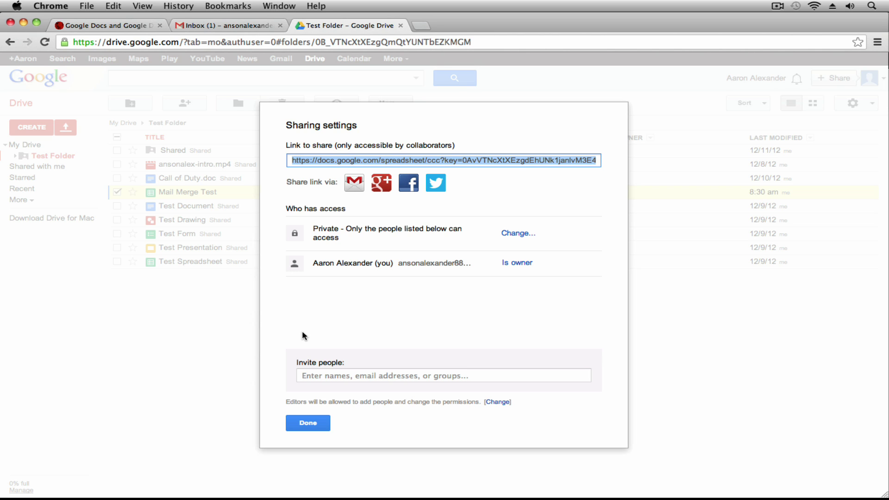
click(305, 422)
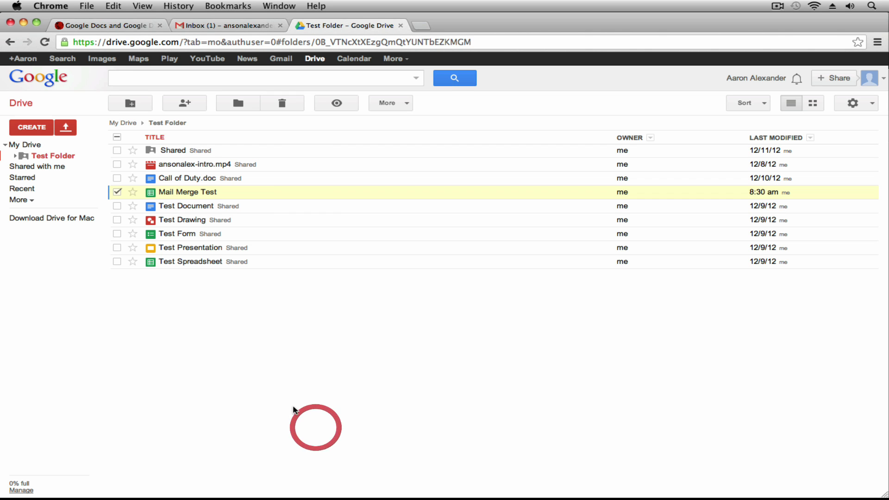
Step: Share Test Folder with the admin collaborator as Can edit, without an e-mail notification
right_click(36, 158)
mouse_move(60, 219)
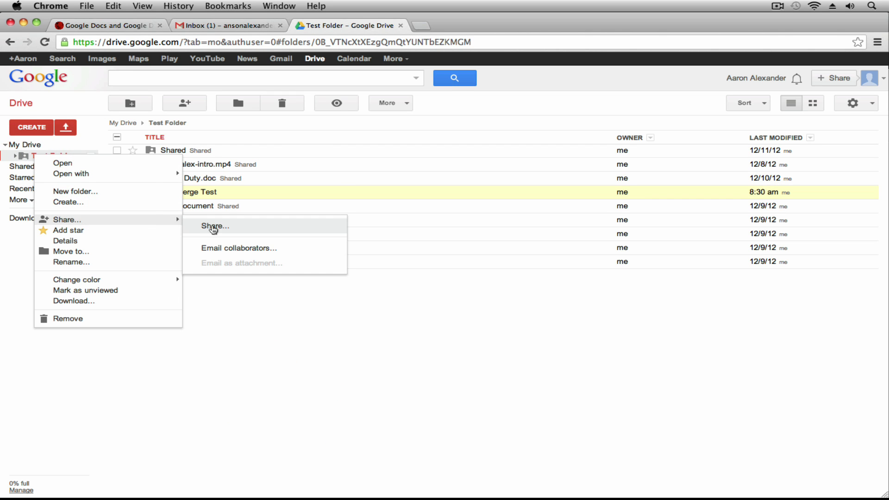
click(217, 227)
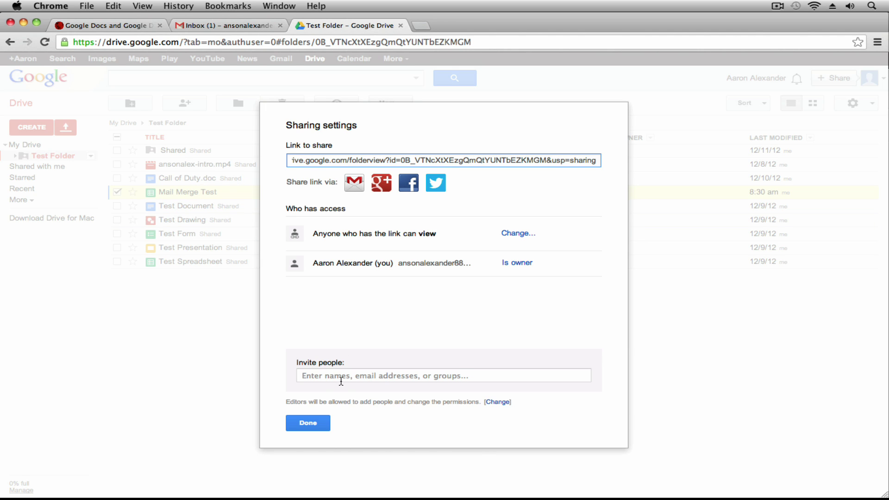
click(341, 376)
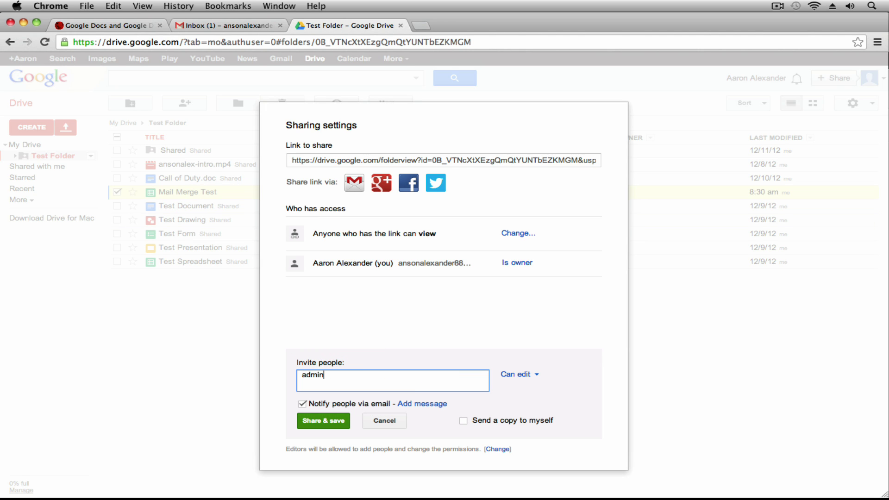
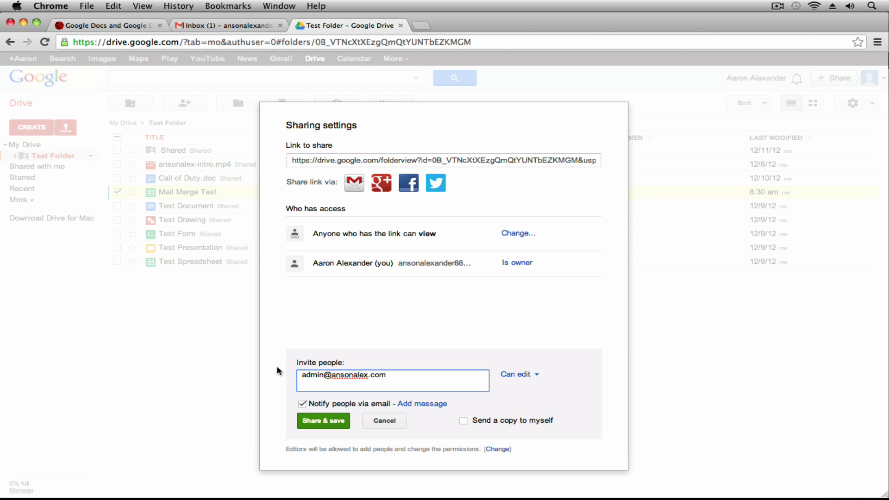
click(302, 404)
click(317, 422)
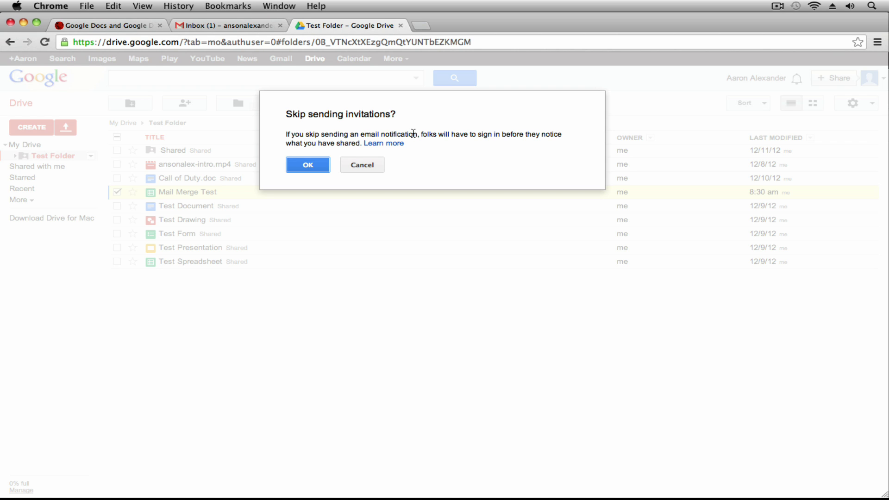
click(314, 166)
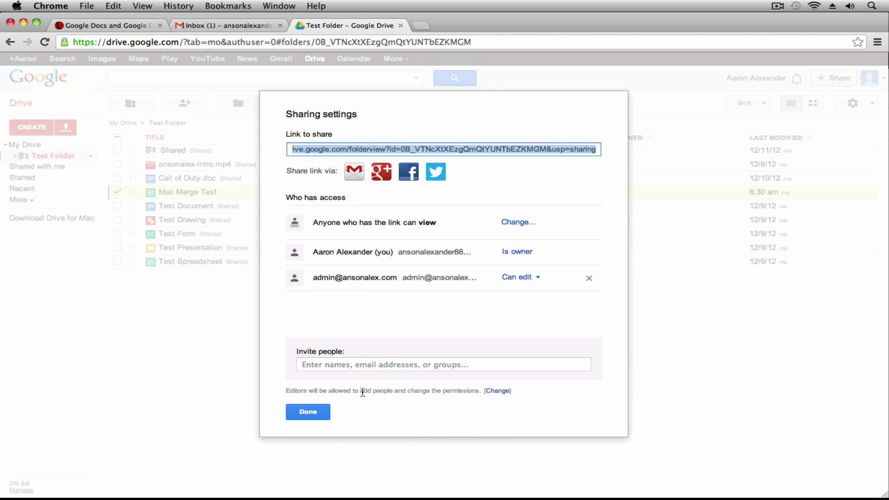
click(308, 411)
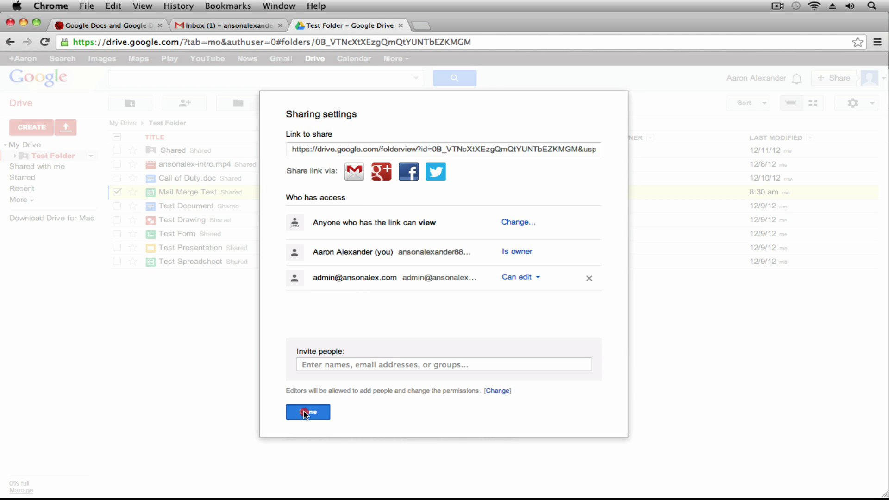
click(25, 144)
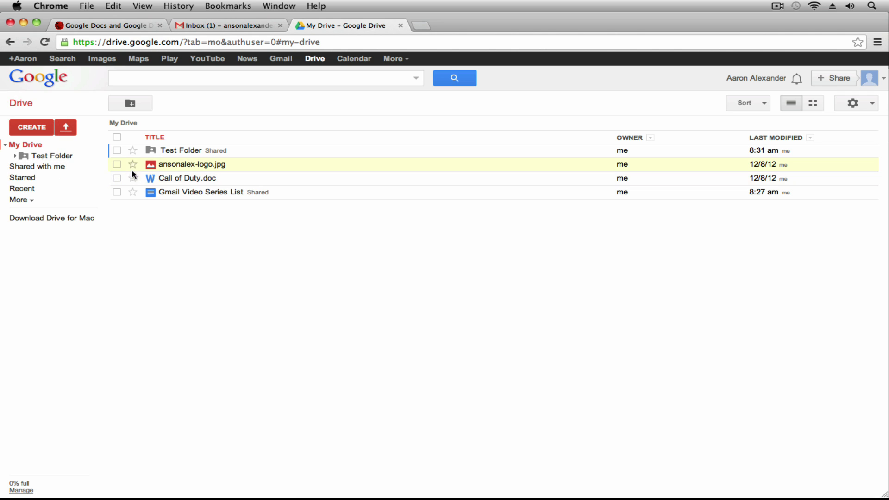
Step: Check ansonalex-logo.jpg's sharing, then move the image into Test Folder
right_click(190, 169)
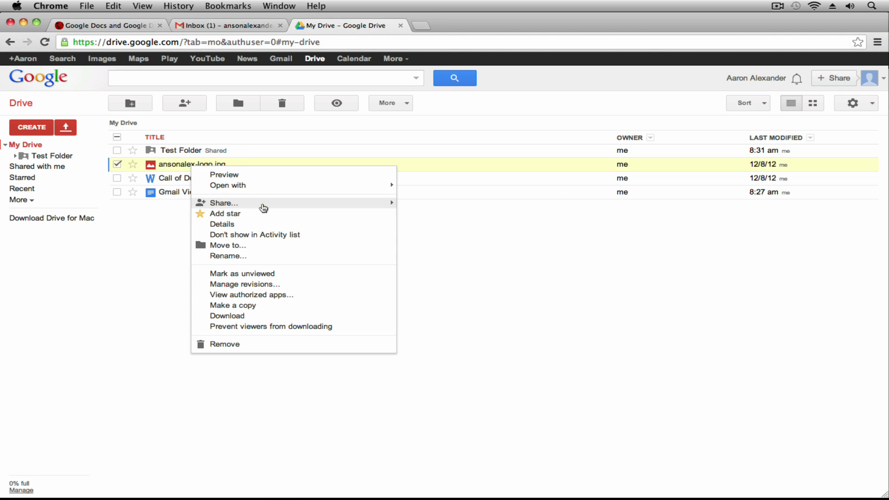
mouse_move(321, 209)
click(434, 210)
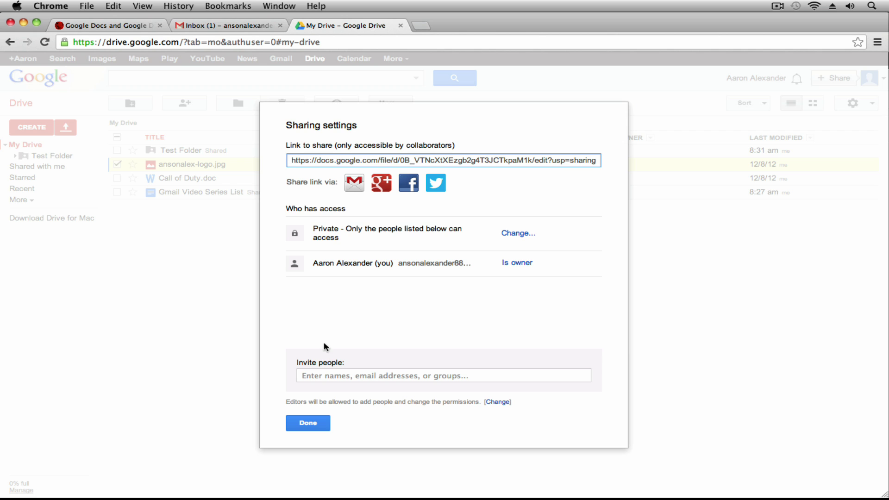
click(323, 423)
drag(185, 165, 179, 153)
click(186, 151)
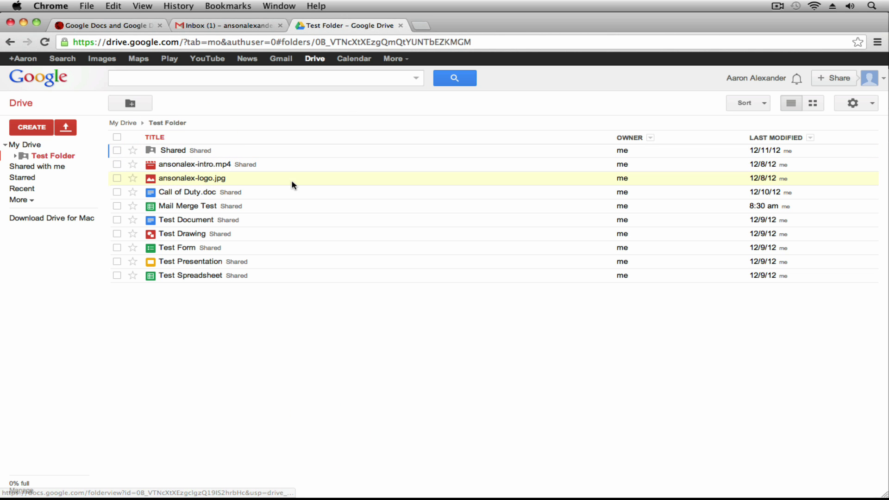
Step: Reopen ansonalex-logo.jpg's sharing settings, dismiss them, and reload the Drive page
right_click(241, 178)
mouse_move(327, 214)
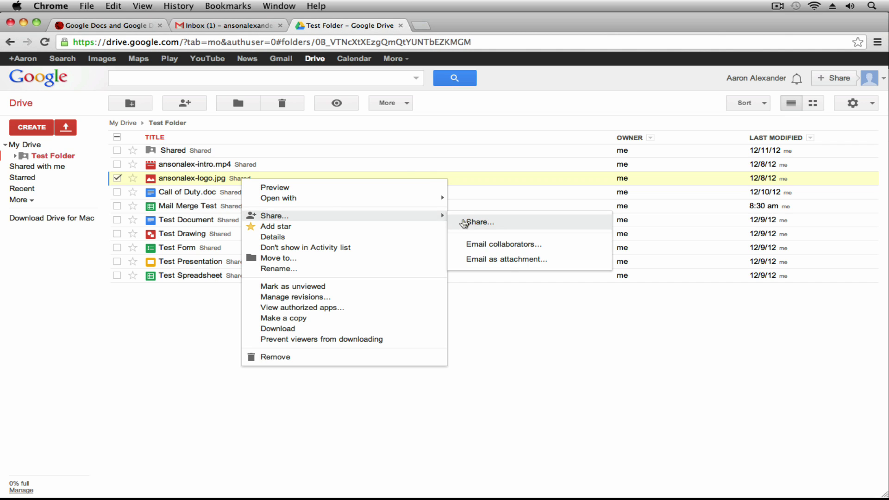
click(465, 222)
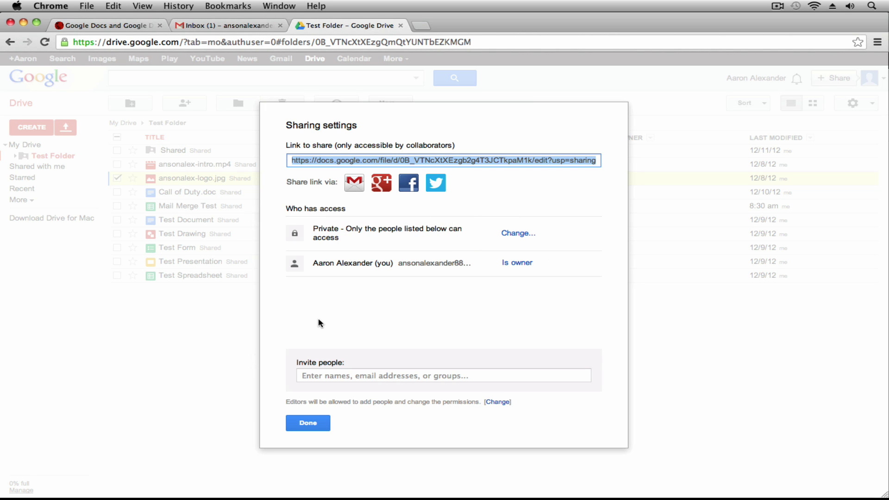
click(308, 422)
click(209, 341)
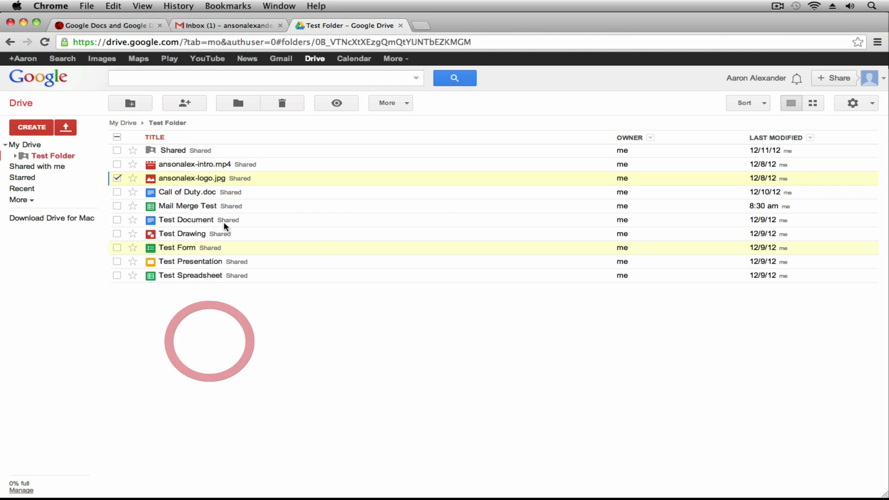
right_click(230, 177)
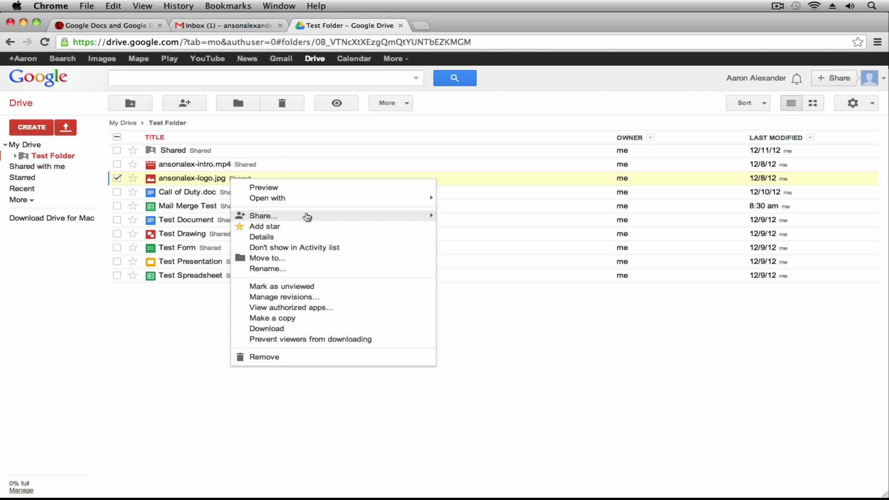
mouse_move(307, 217)
click(480, 223)
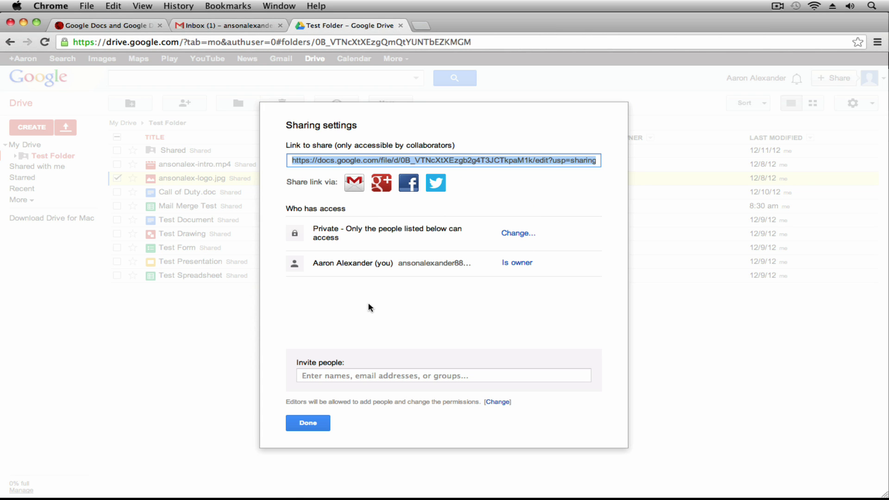
key(Escape)
click(44, 41)
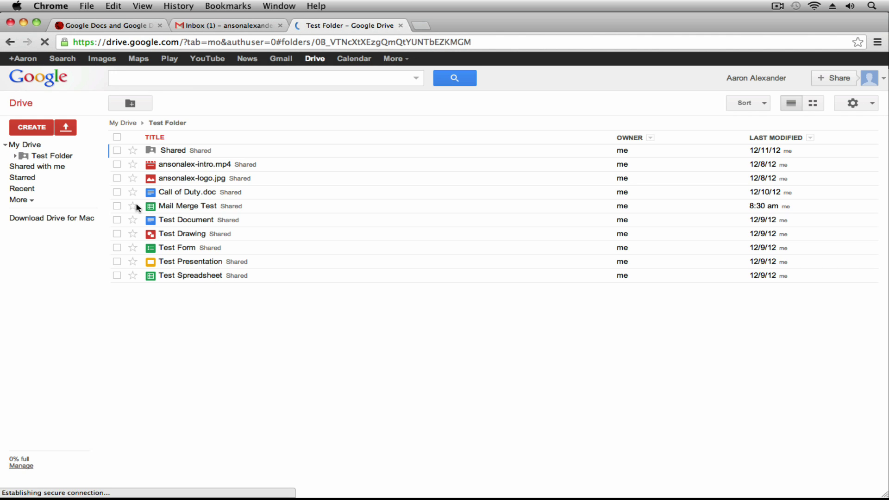
Step: Confirm ansonalex-logo.jpg lists link viewers plus the admin collaborator with Can edit
right_click(212, 180)
mouse_move(312, 218)
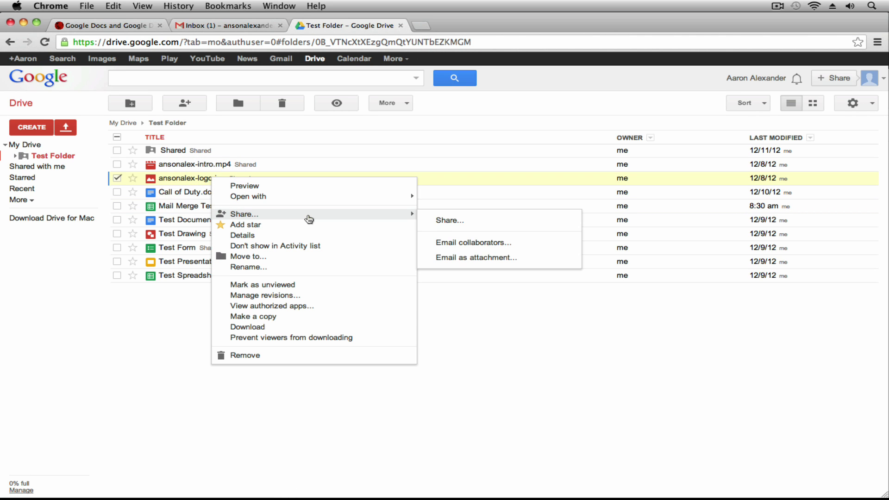
click(452, 230)
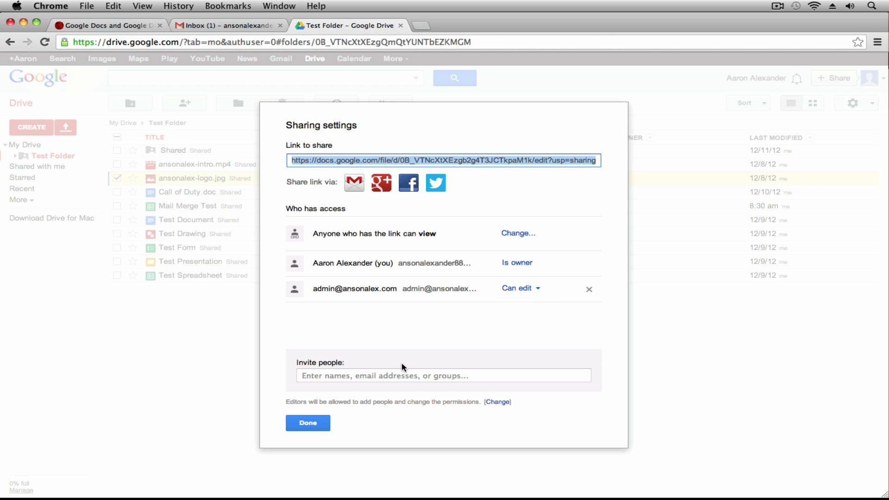
click(308, 423)
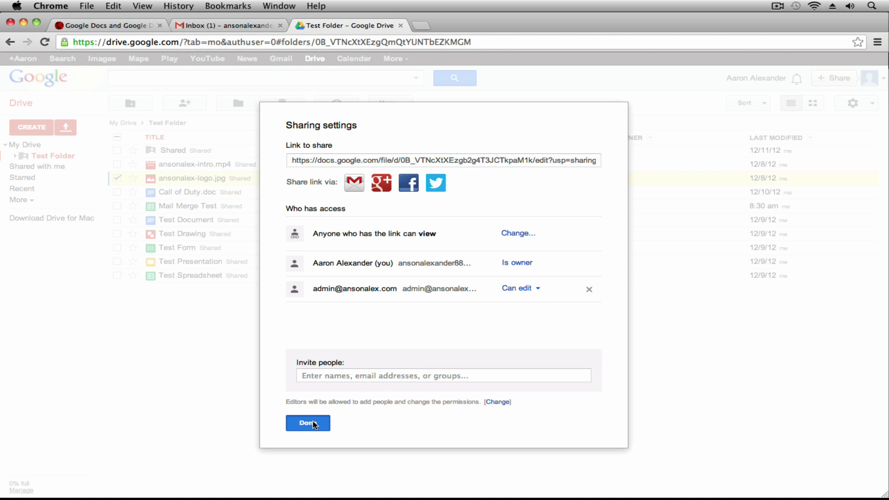
click(277, 365)
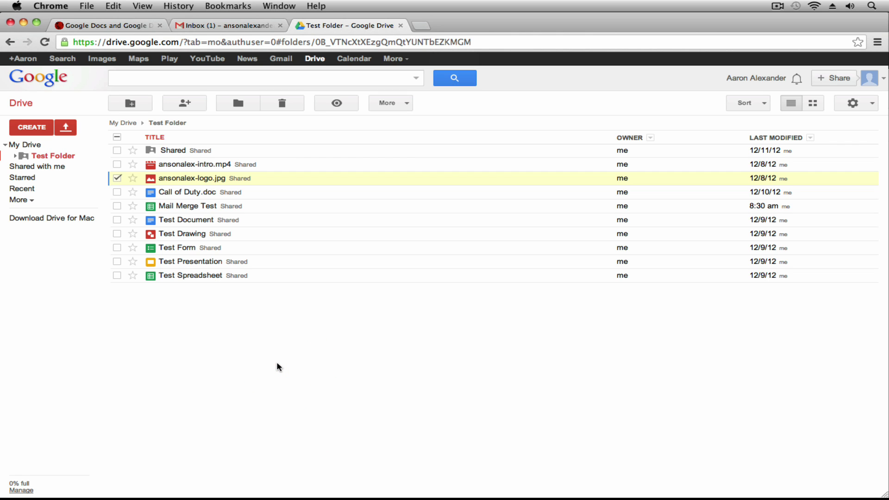
Step: Switch to the admin's My Drive browser window from the Dock
mouse_move(259, 494)
right_click(191, 476)
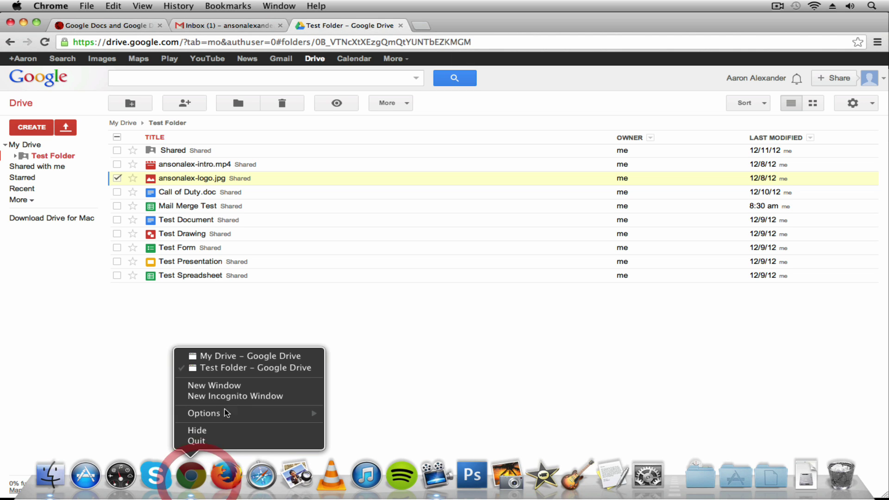
click(230, 357)
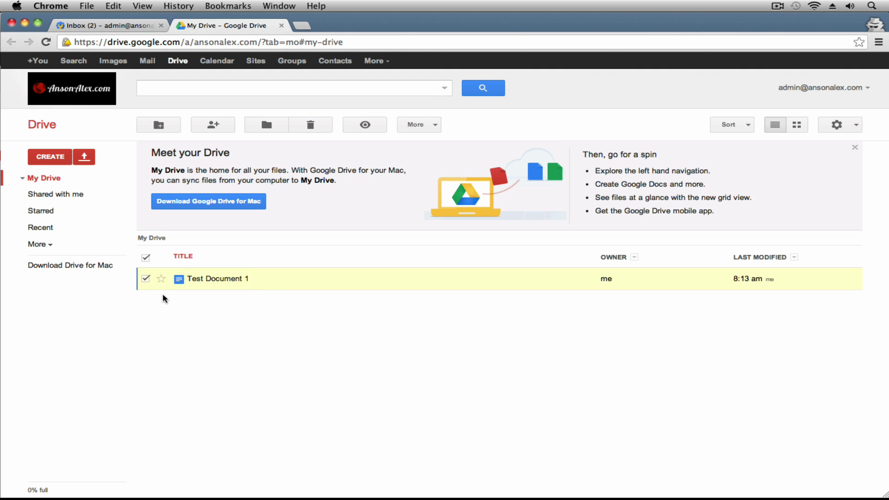
Step: Bring up Test Document 1's visibility options from its Private sharing setting
right_click(290, 281)
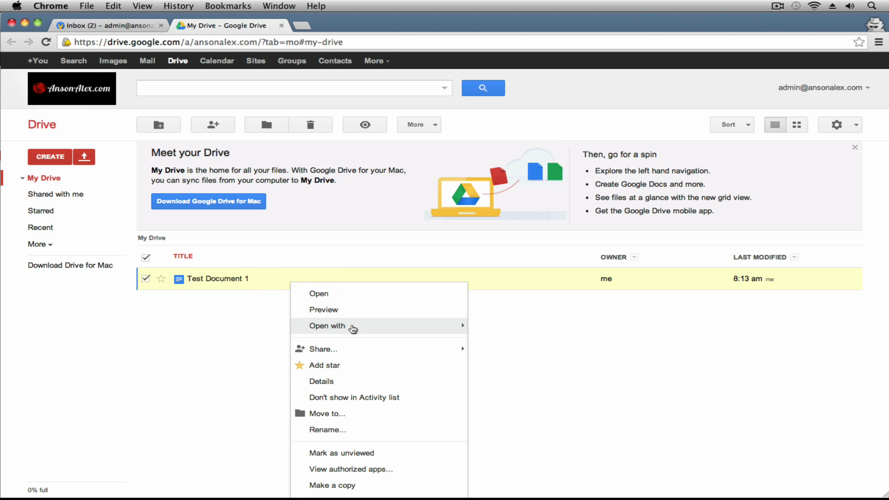
mouse_move(383, 352)
click(498, 354)
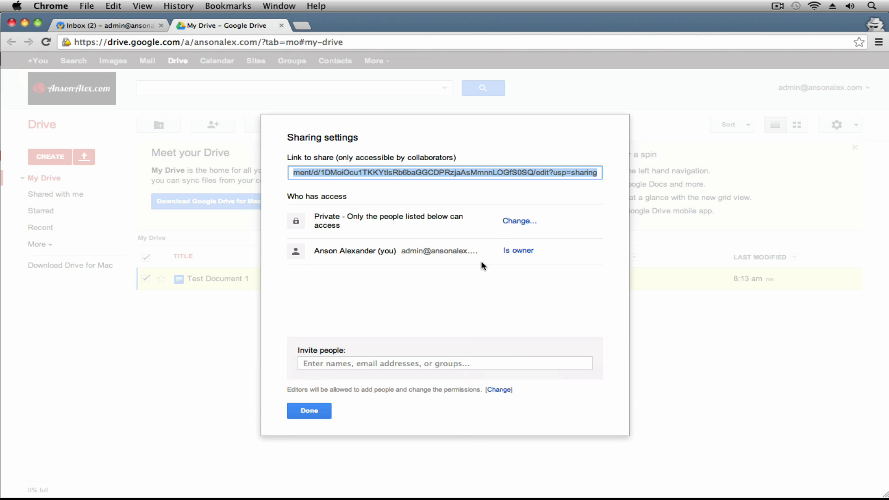
drag(315, 218, 487, 225)
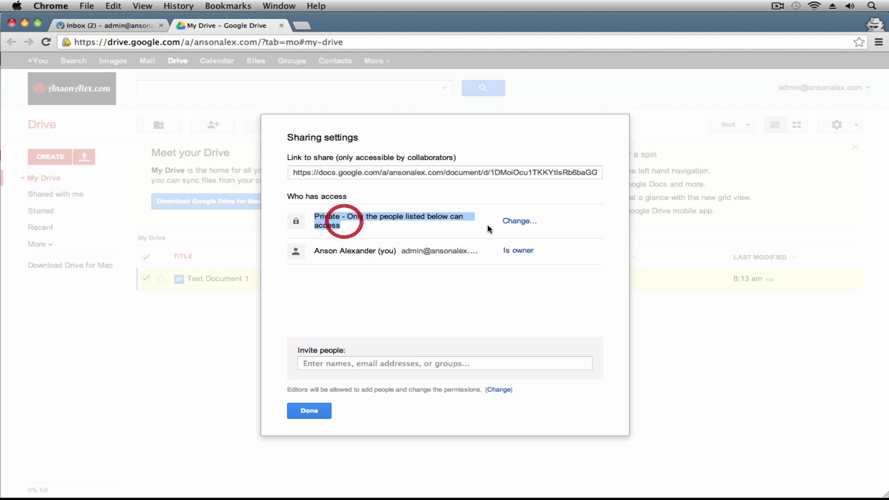
click(518, 221)
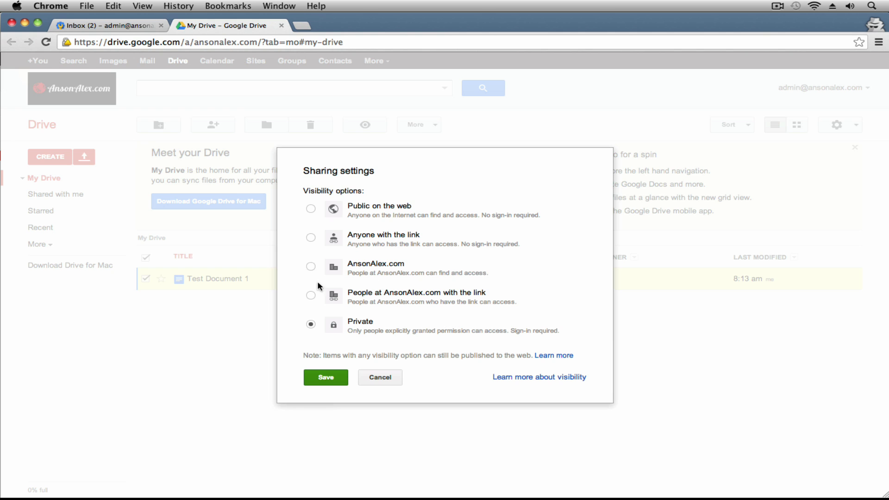
Step: Choose People at AnsonAlex.com with the link visibility, keeping Can view access
click(310, 267)
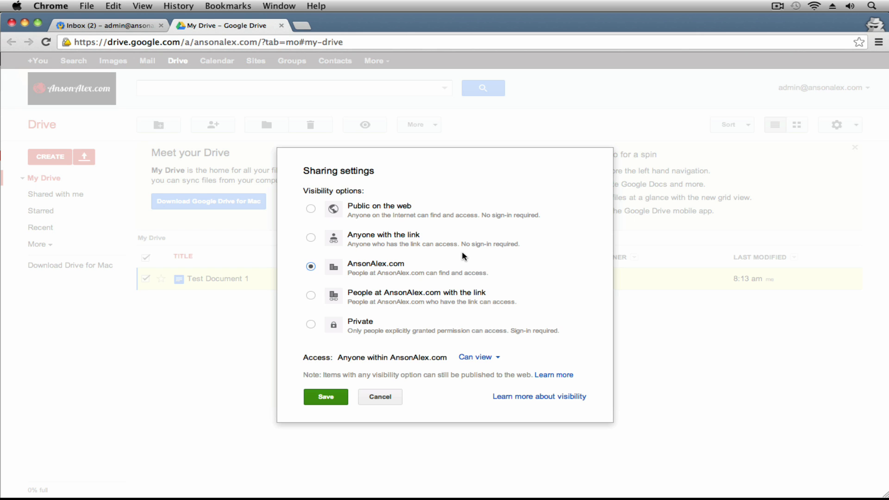
click(487, 358)
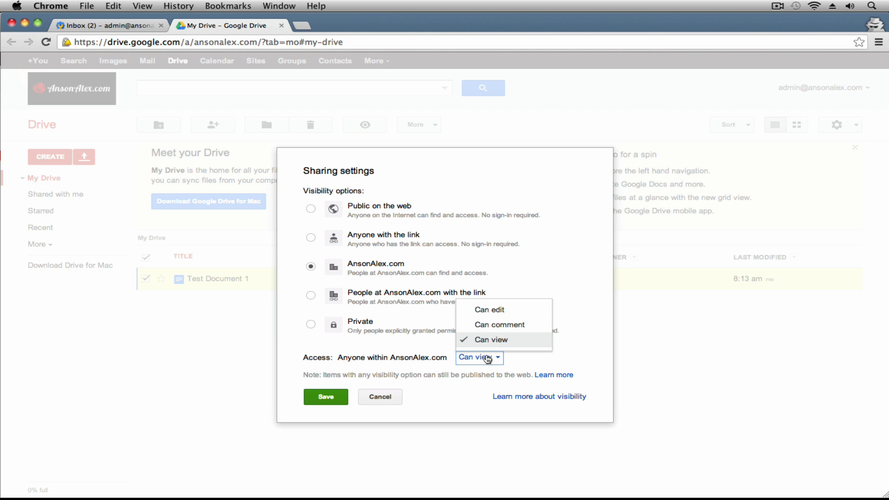
click(504, 276)
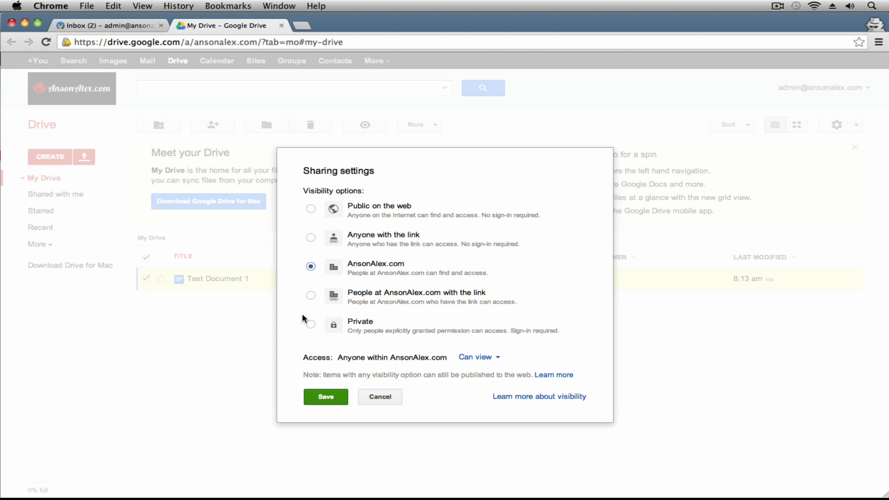
click(311, 295)
click(313, 269)
click(311, 297)
Step: Confirm Test Document 1 sharing as 'People at AnsonAlex.com with the link'
click(391, 300)
Step: Go from the Gmail inbox through Manage this domain to Google Apps > Drive > Sharing settings
click(105, 26)
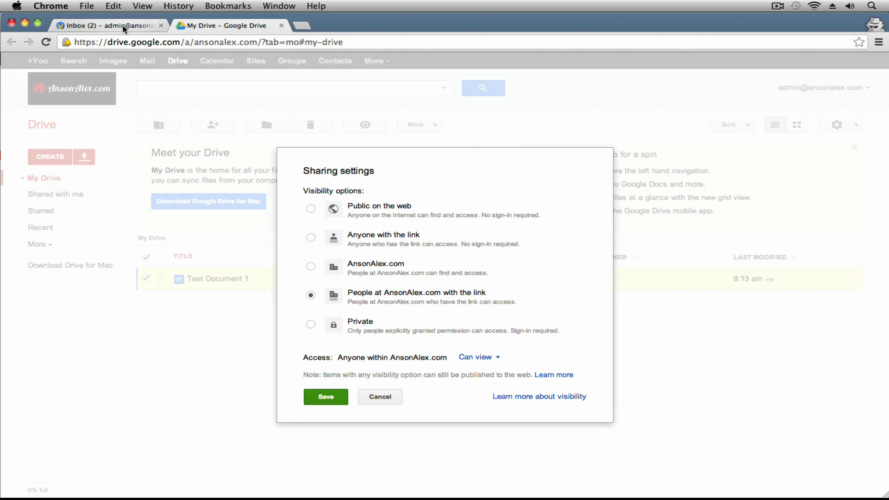
click(838, 124)
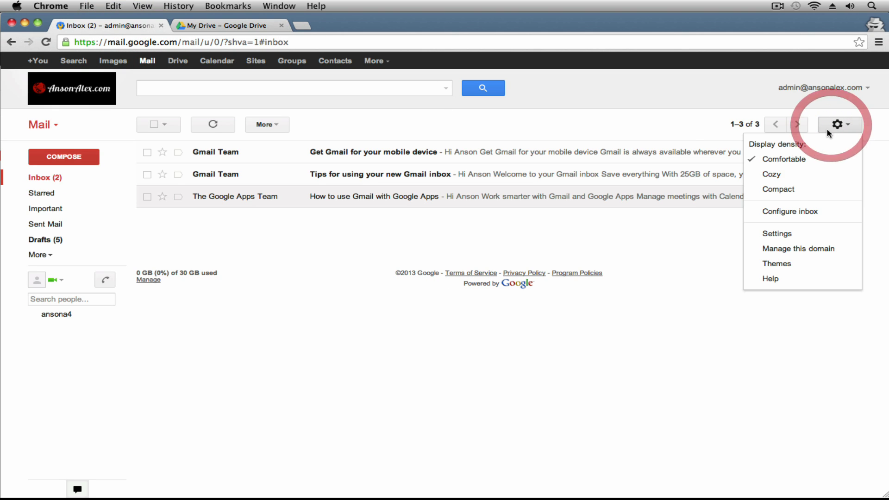
click(816, 248)
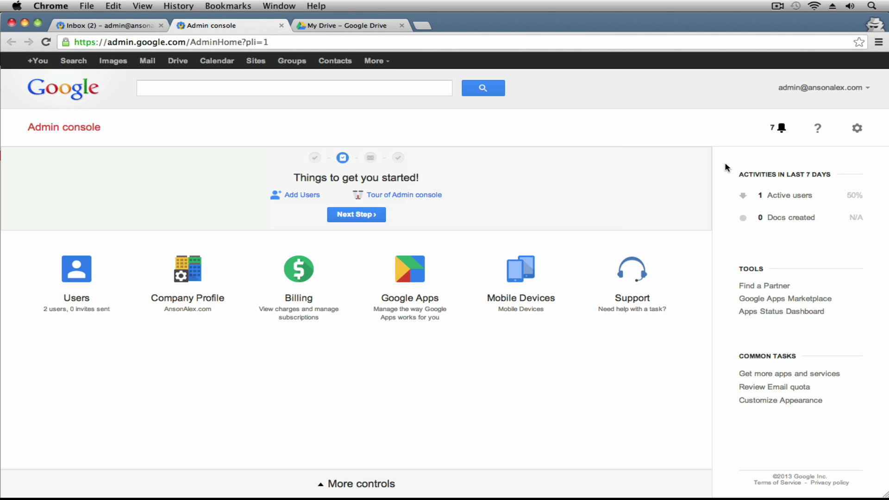
click(426, 296)
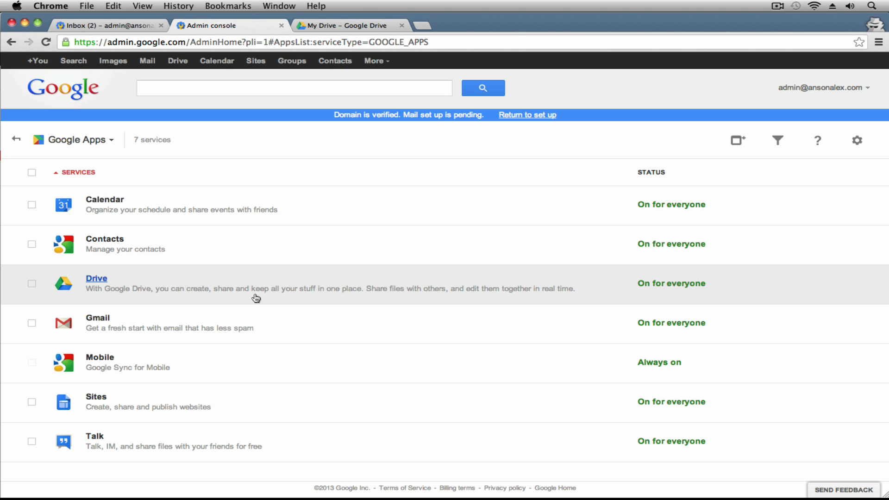
click(104, 281)
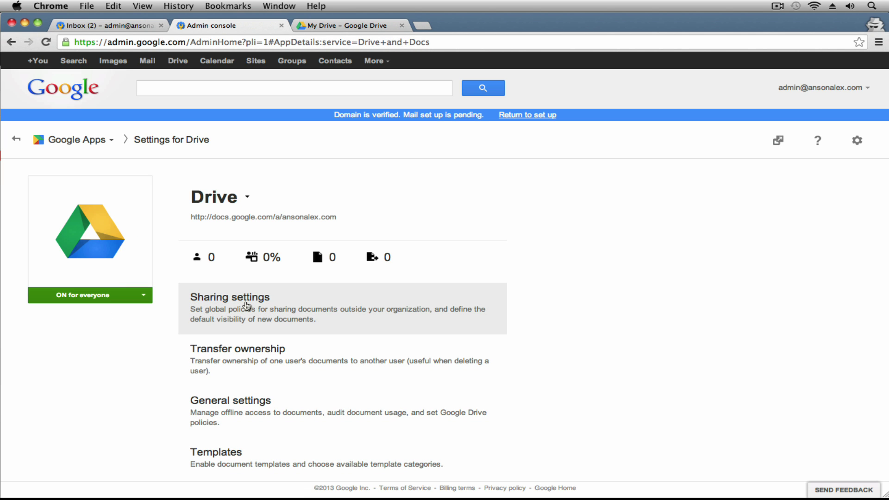
click(333, 313)
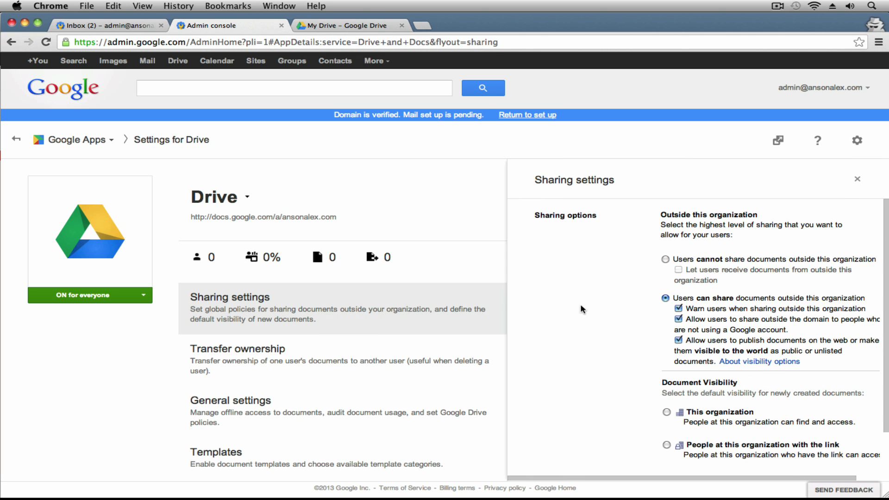
Step: Set Drive's default visibility for new documents from Private to This organization
scroll(624, 274, down, 1)
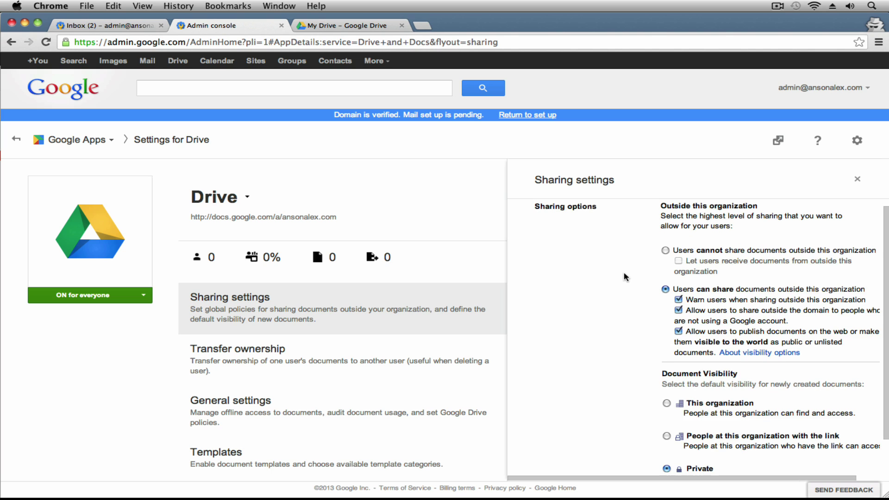
scroll(624, 273, up, 1)
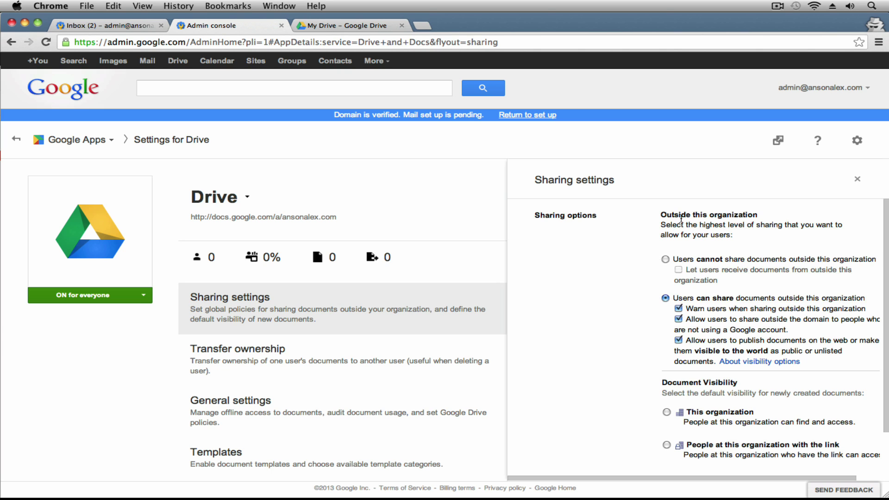
scroll(634, 273, down, 2)
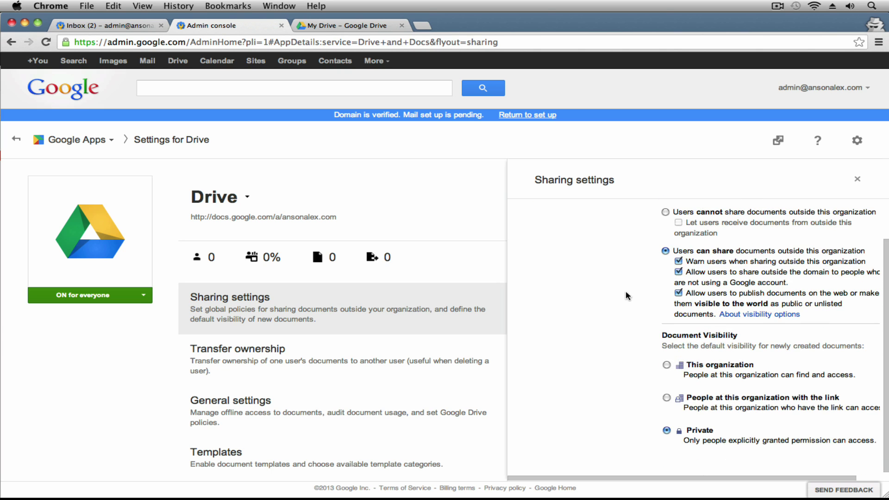
drag(656, 335, 657, 333)
click(661, 335)
click(666, 397)
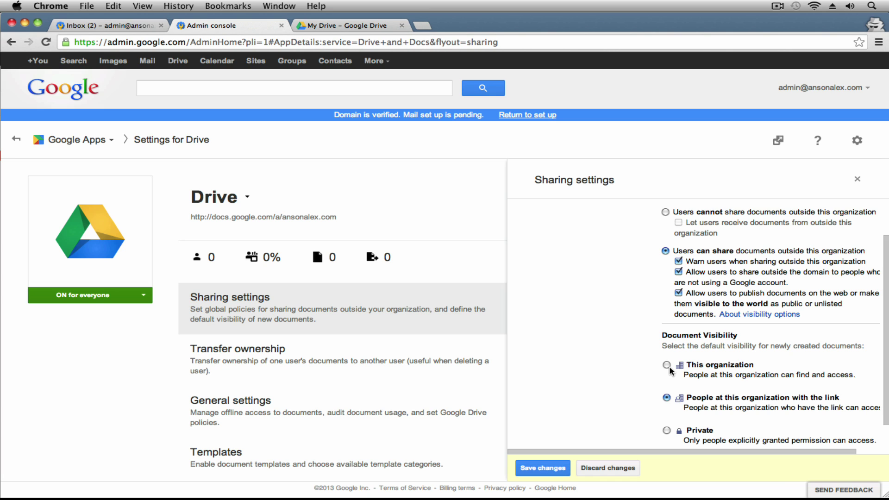
click(668, 366)
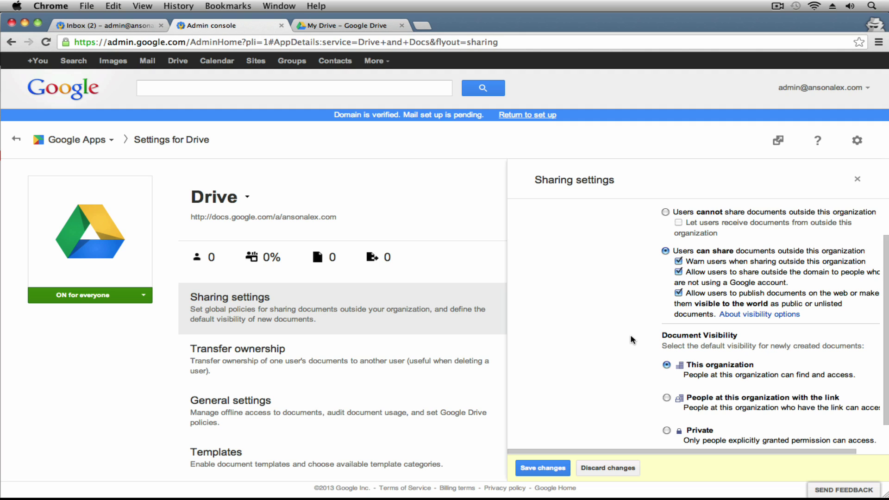